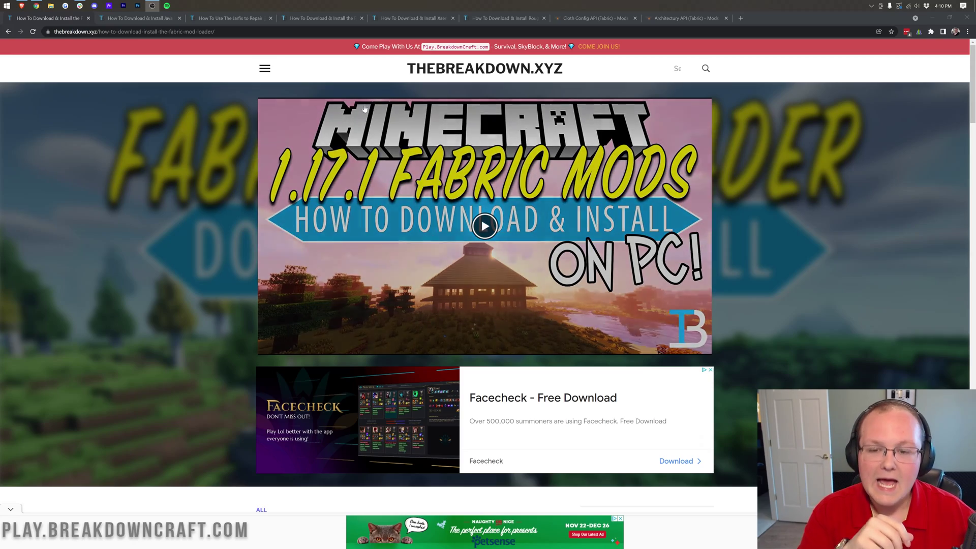
{"action": "scroll", "coordinate": [726, 187], "scroll_direction": "down", "scroll_amount": 15}
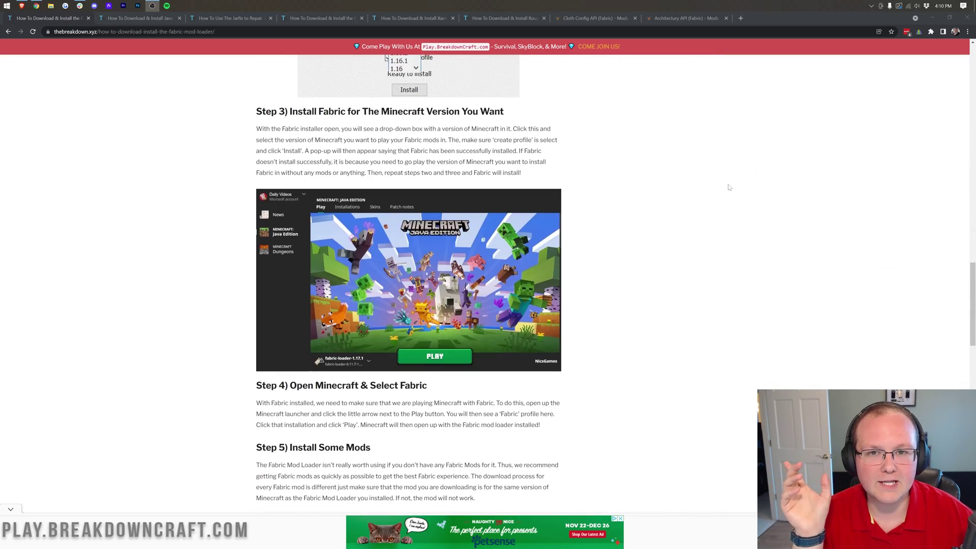
{"action": "scroll", "coordinate": [729, 187], "scroll_direction": "up", "scroll_amount": 15}
{"action": "scroll", "coordinate": [728, 186], "scroll_direction": "up", "scroll_amount": 5}
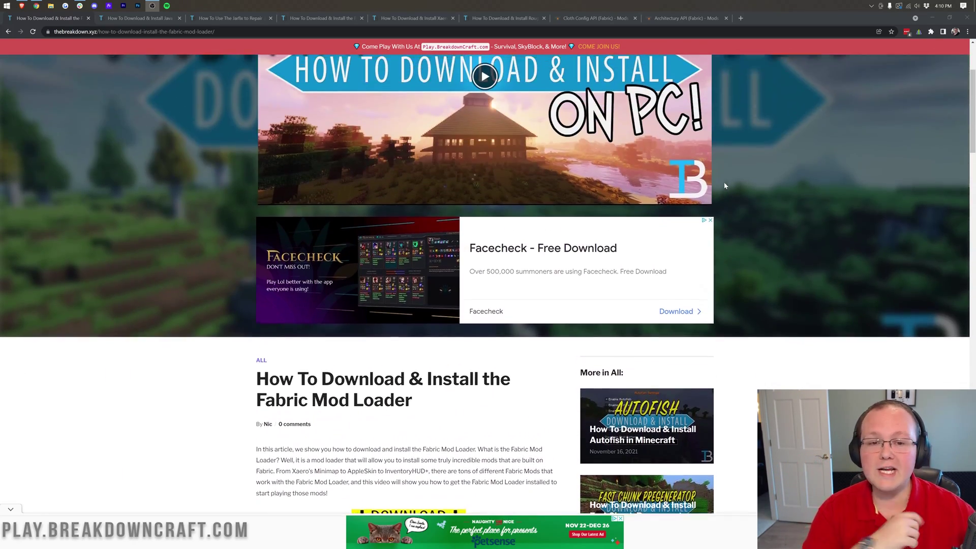
{"action": "scroll", "coordinate": [711, 196], "scroll_direction": "down", "scroll_amount": 6}
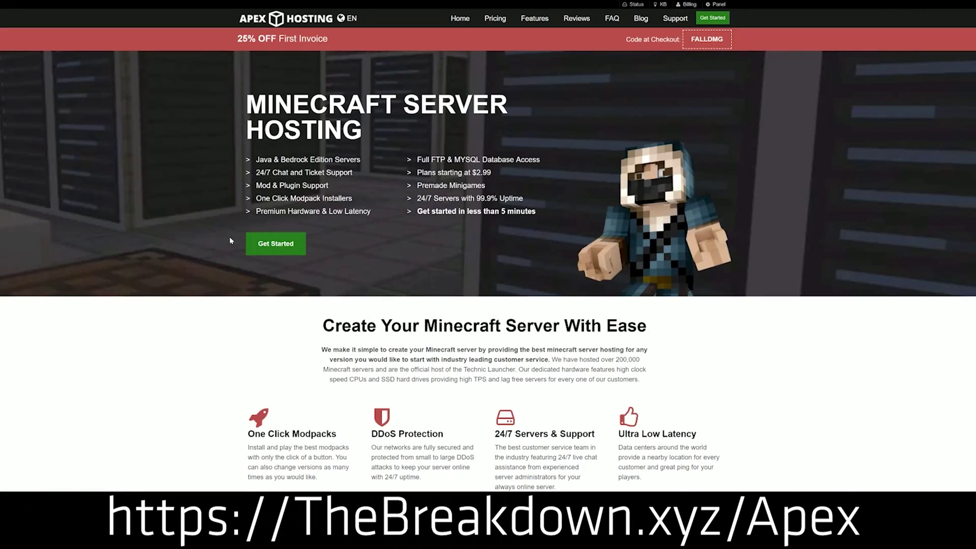
- Examine Apex Hosting's feature list, including 24/7 support, automated backups and instant setup, and the server panel's JAR file versions
{"action": "scroll", "coordinate": [361, 288], "scroll_direction": "down", "scroll_amount": 4}
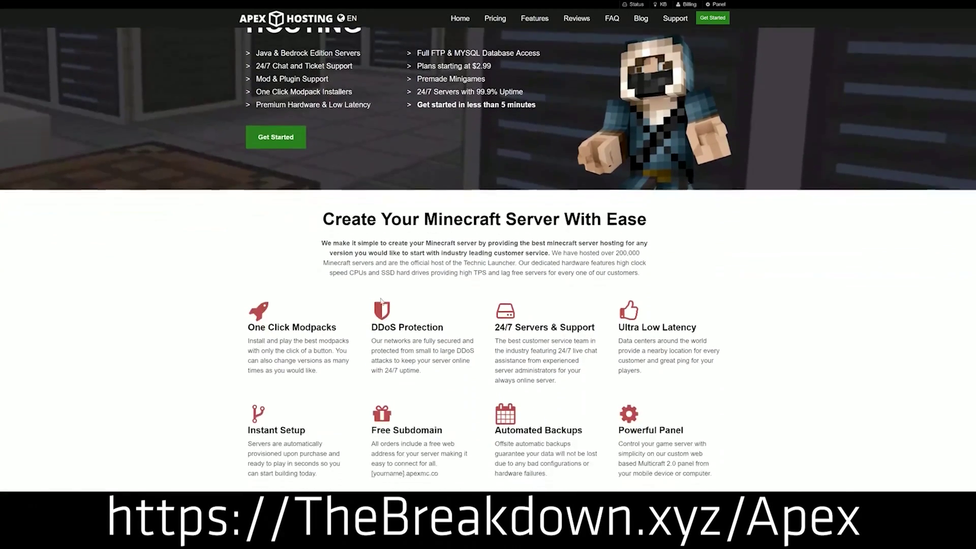
{"action": "left_click_drag", "start_coordinate": [248, 228], "coordinate": [603, 223]}
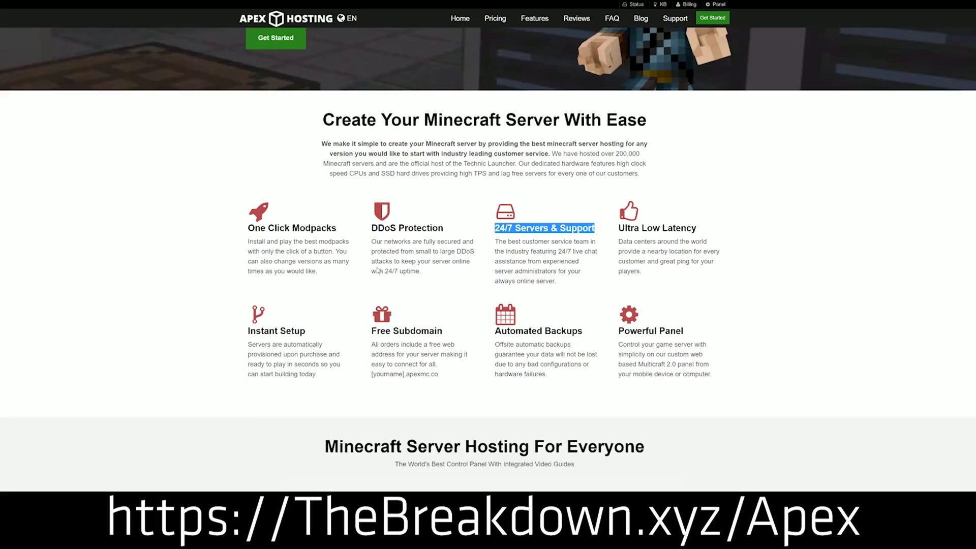
{"action": "left_click_drag", "start_coordinate": [494, 331], "coordinate": [611, 331]}
{"action": "left_click", "coordinate": [477, 334]}
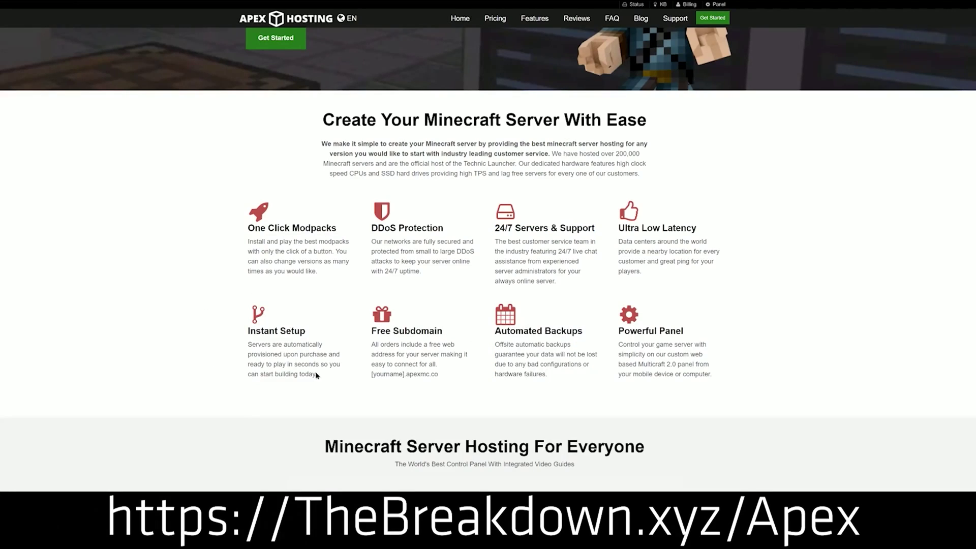
{"action": "left_click_drag", "start_coordinate": [318, 375], "coordinate": [247, 332]}
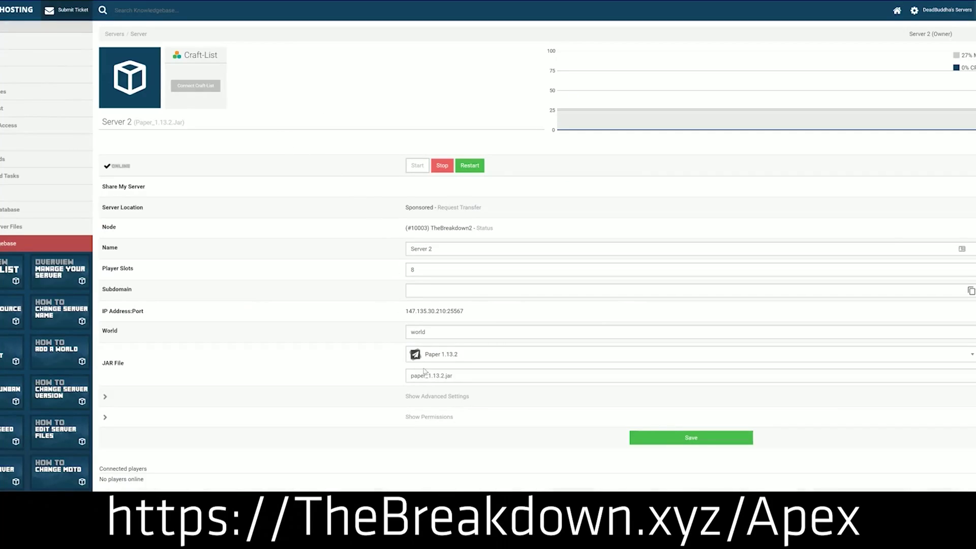
{"action": "left_click", "coordinate": [460, 360]}
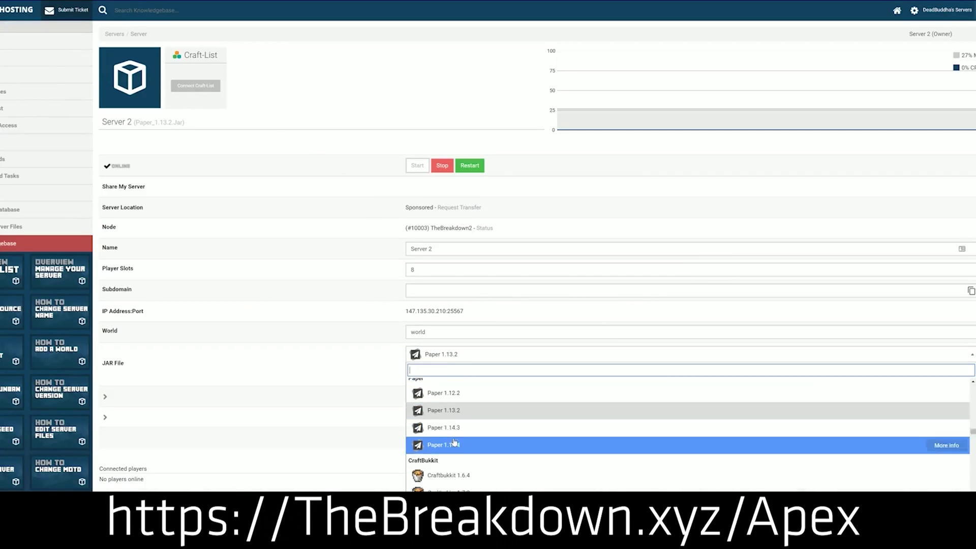
{"action": "scroll", "coordinate": [453, 427], "scroll_direction": "down", "scroll_amount": 2}
{"action": "scroll", "coordinate": [454, 442], "scroll_direction": "up", "scroll_amount": 2}
{"action": "scroll", "coordinate": [454, 441], "scroll_direction": "down", "scroll_amount": 3}
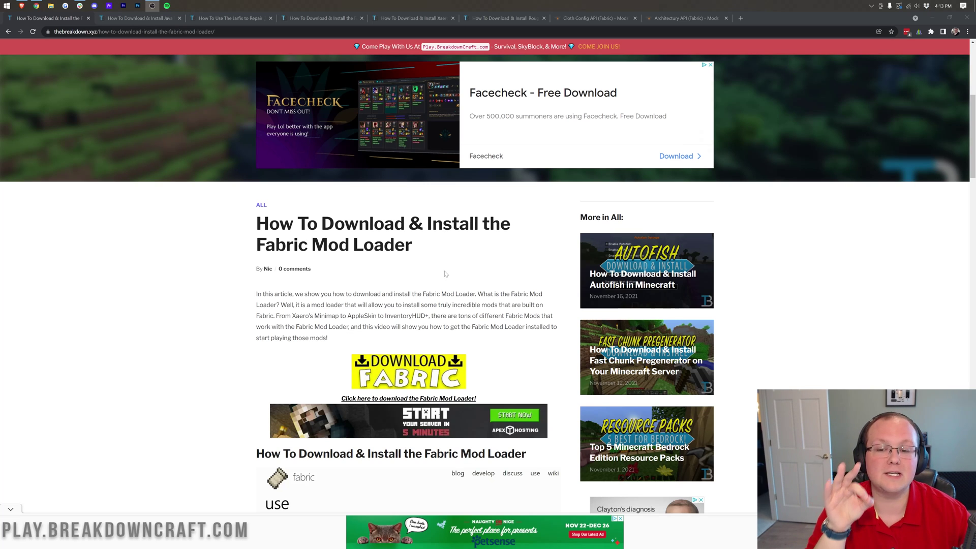
- Open the official Fabric download page from the Fabric Mod Loader article
{"action": "scroll", "coordinate": [470, 288], "scroll_direction": "up", "scroll_amount": 5}
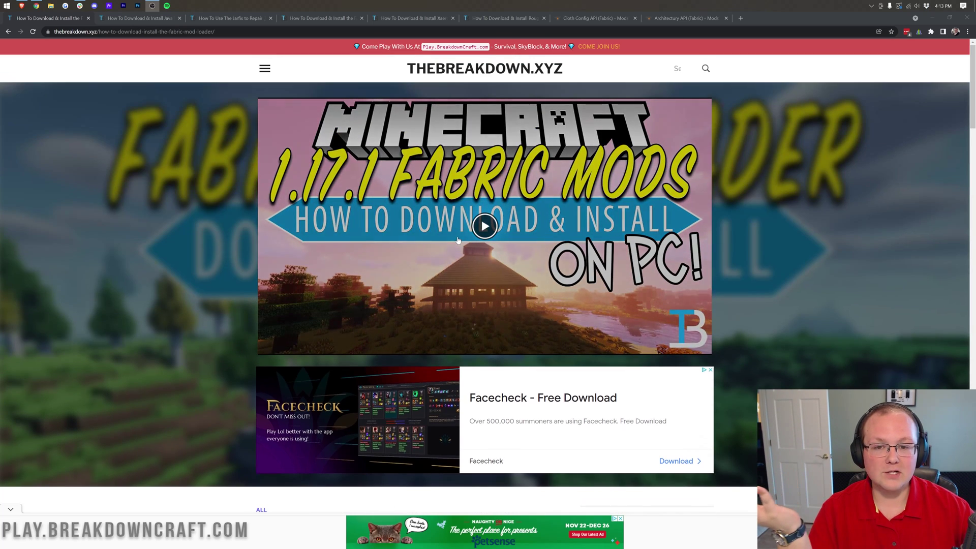
{"action": "scroll", "coordinate": [457, 234], "scroll_direction": "down", "scroll_amount": 5}
{"action": "scroll", "coordinate": [456, 234], "scroll_direction": "down", "scroll_amount": 10}
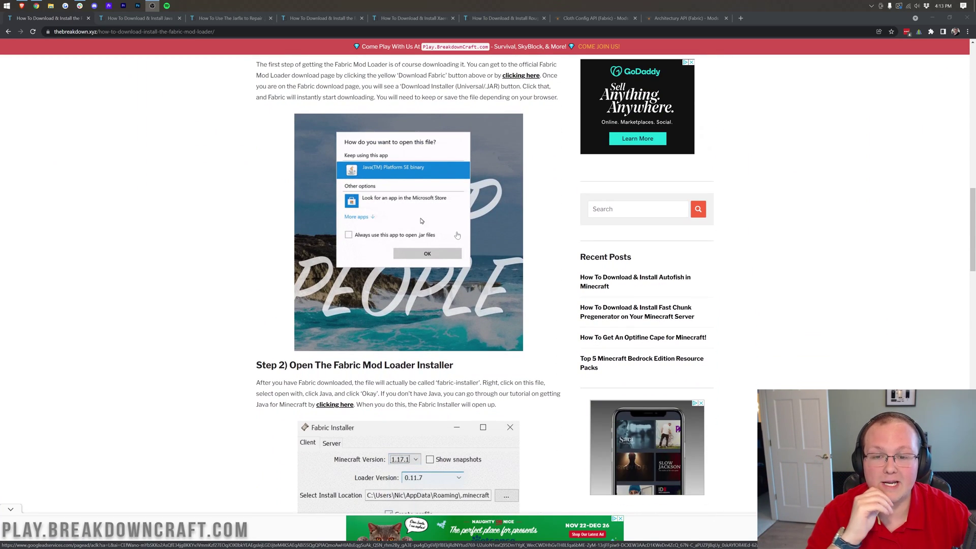
{"action": "scroll", "coordinate": [457, 236], "scroll_direction": "down", "scroll_amount": 1}
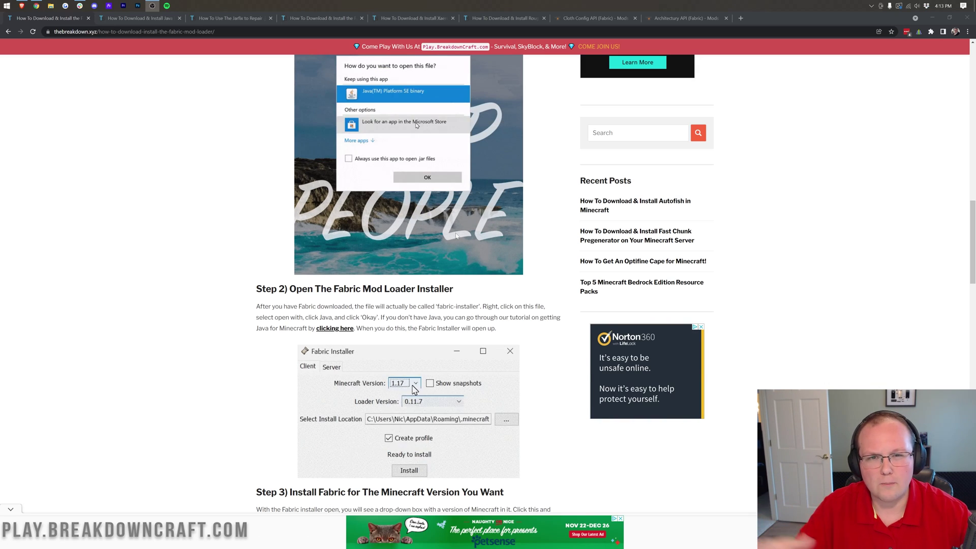
{"action": "scroll", "coordinate": [391, 238], "scroll_direction": "up", "scroll_amount": 4}
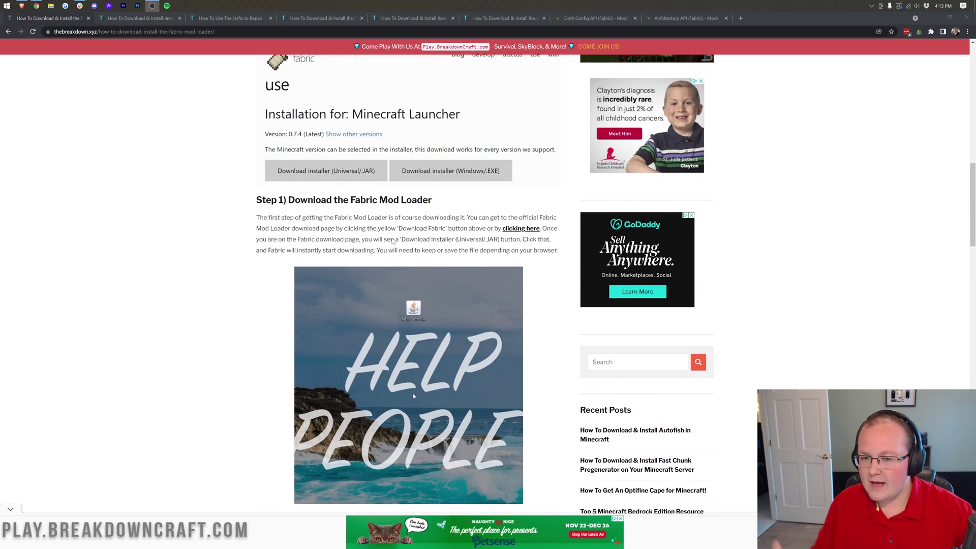
{"action": "scroll", "coordinate": [424, 407], "scroll_direction": "up", "scroll_amount": 6}
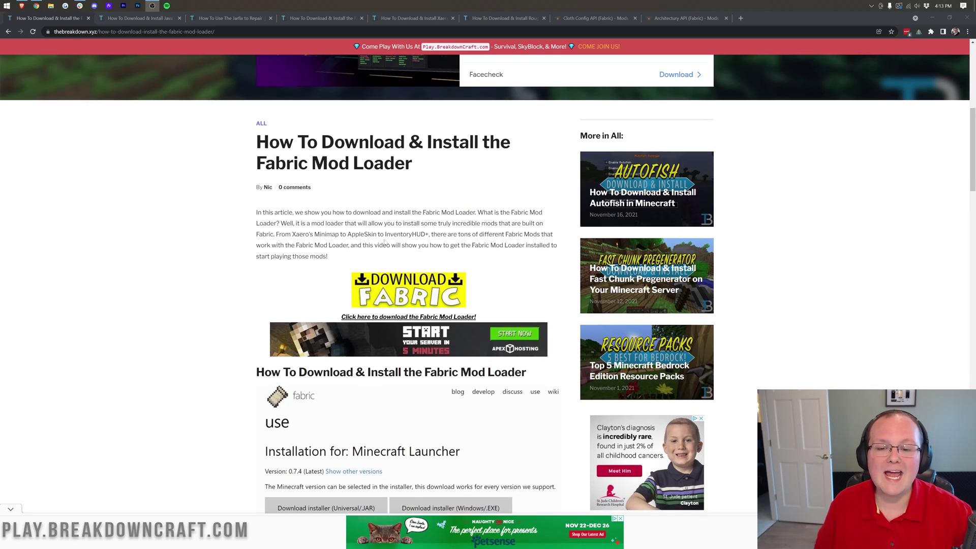
{"action": "scroll", "coordinate": [435, 239], "scroll_direction": "down", "scroll_amount": 1}
{"action": "left_click", "coordinate": [393, 216]}
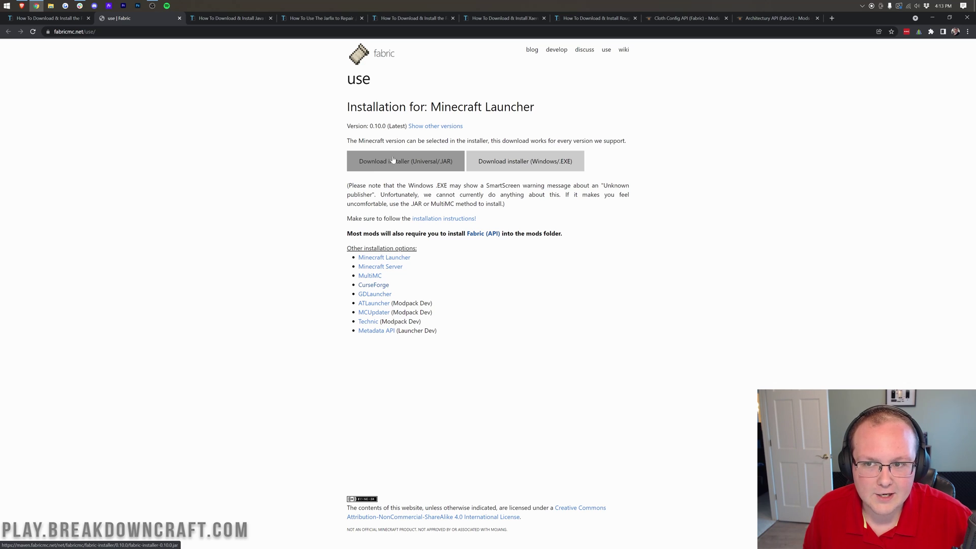
- Download the universal .jar Fabric installer from the Fabric page and keep the file despite the browser's warning
{"action": "left_click", "coordinate": [35, 19]}
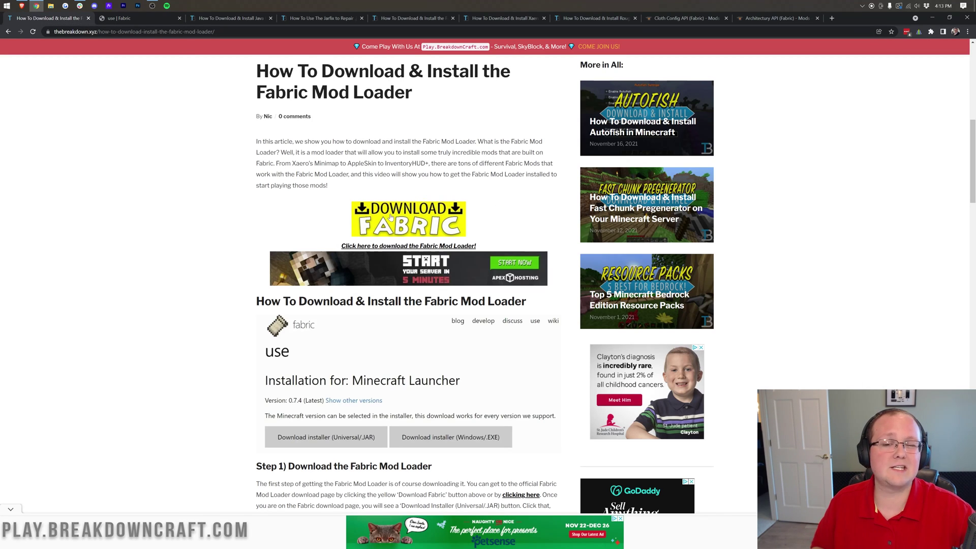
{"action": "left_click", "coordinate": [120, 18]}
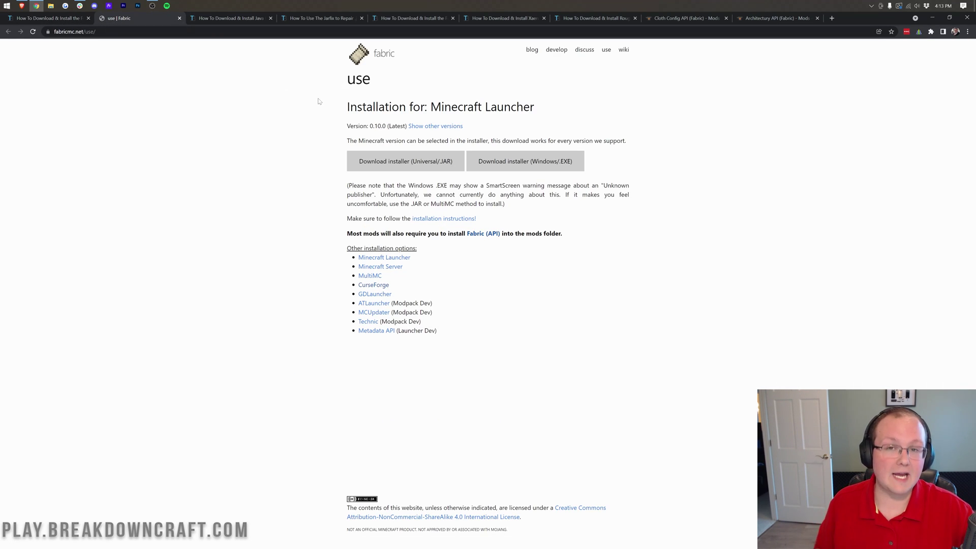
{"action": "left_click", "coordinate": [392, 170]}
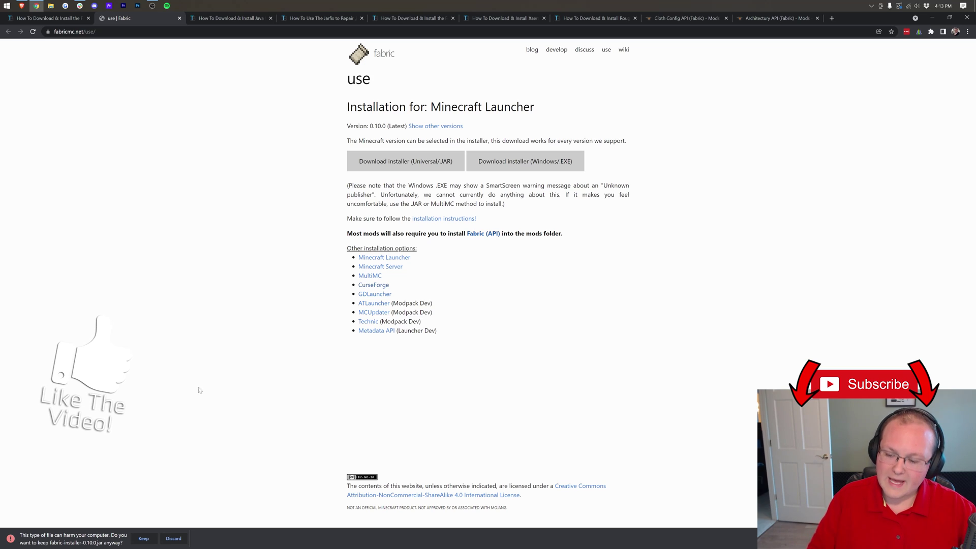
{"action": "left_click", "coordinate": [140, 540]}
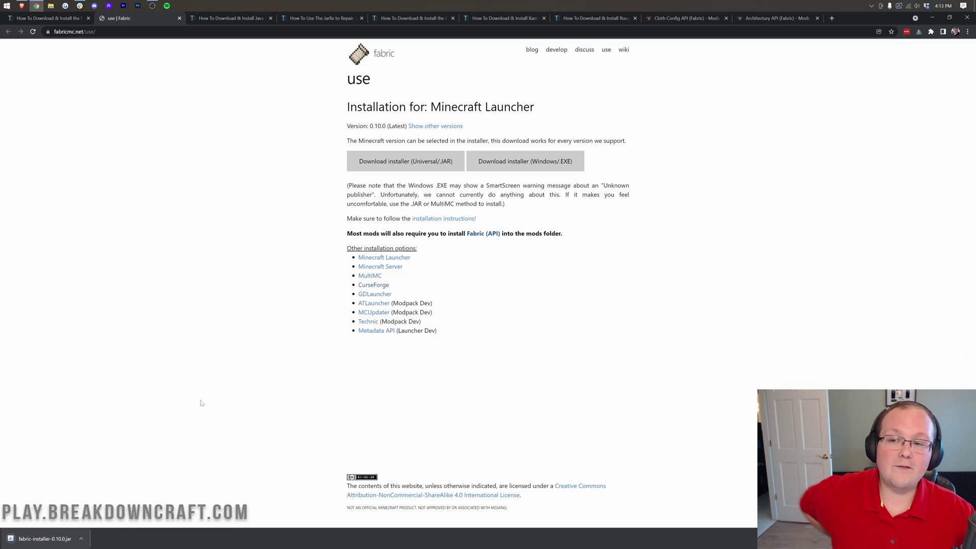
- Find fabric-installer-0.10.0.jar in the Downloads folder, move it to the desktop and close the folder
{"action": "left_click", "coordinate": [247, 24]}
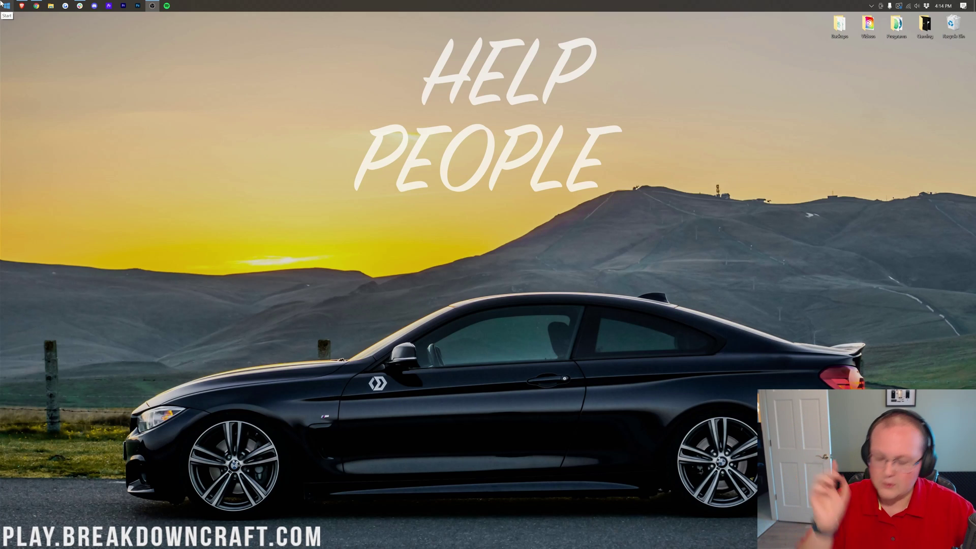
{"action": "left_click", "coordinate": [2, 3]}
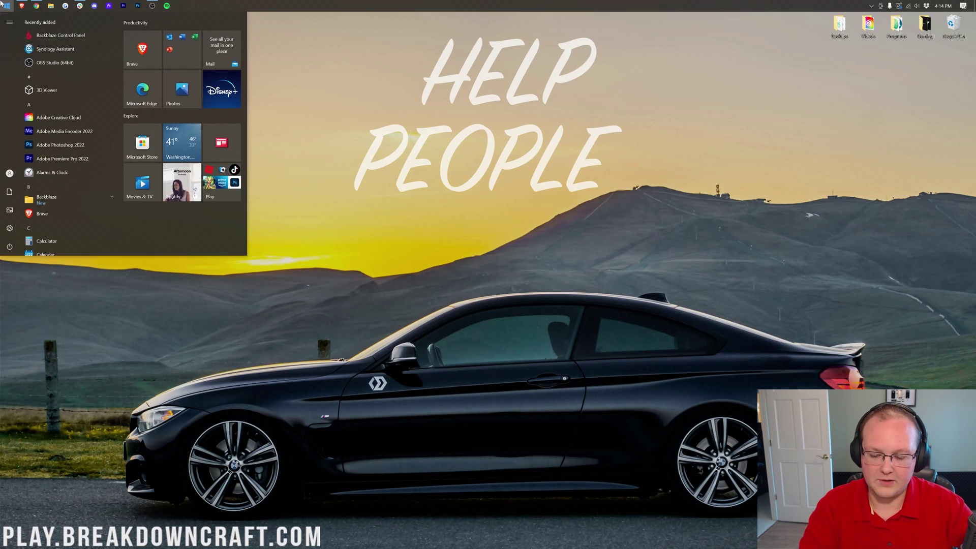
{"action": "type", "text": "down"}
{"action": "left_click", "coordinate": [84, 56]}
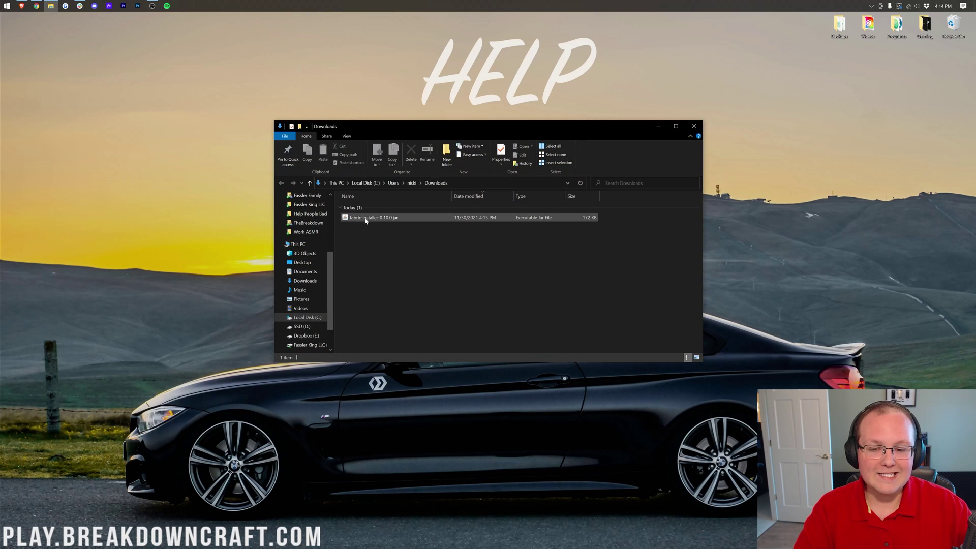
{"action": "left_click_drag", "start_coordinate": [355, 219], "coordinate": [382, 72]}
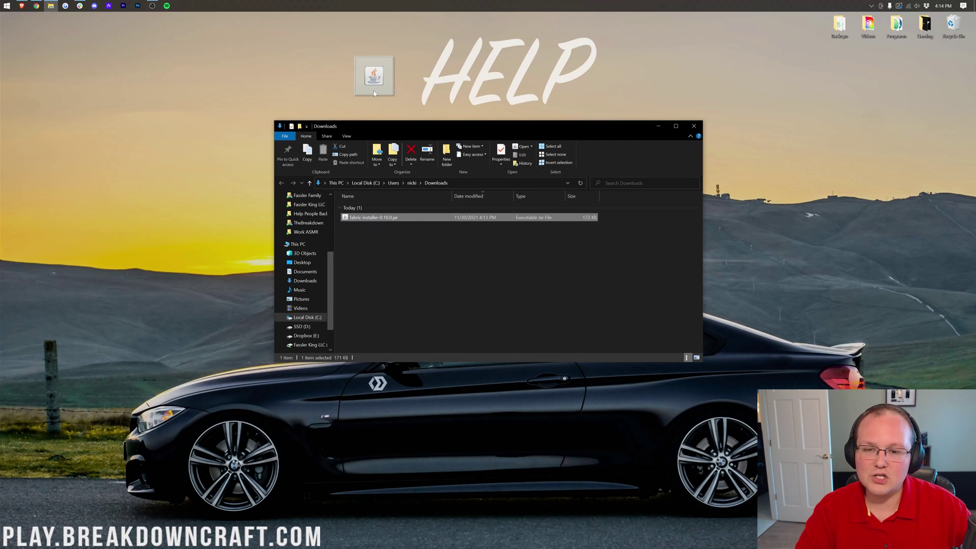
{"action": "left_click", "coordinate": [693, 126]}
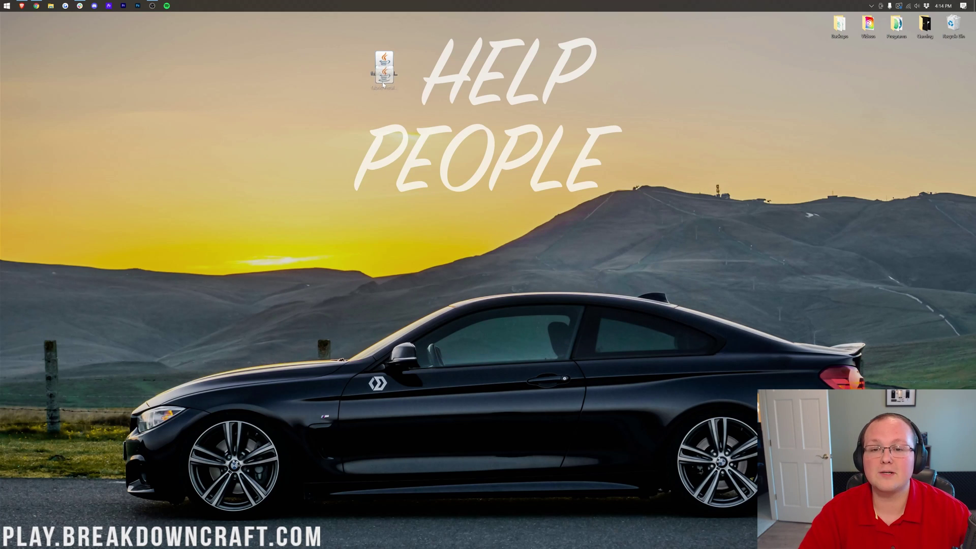
- Open the Fabric installer on the desktop with Java(TM) Platform SE binary and close the installer window
{"action": "right_click", "coordinate": [383, 74]}
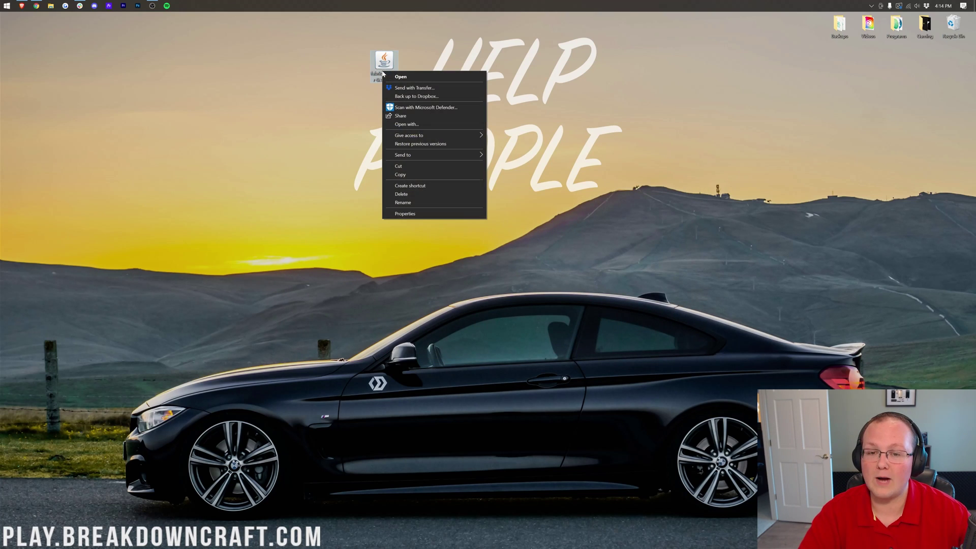
{"action": "left_click", "coordinate": [406, 124]}
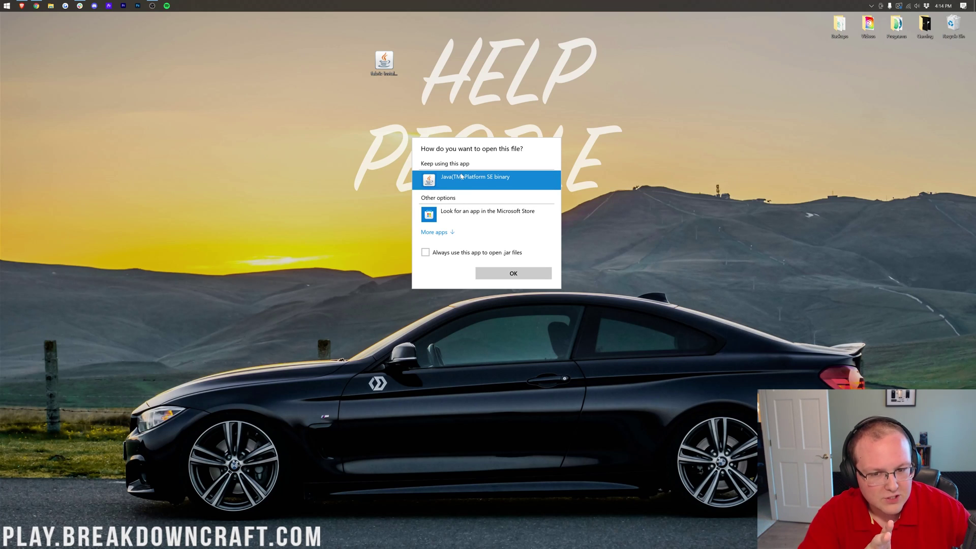
{"action": "left_click", "coordinate": [529, 275]}
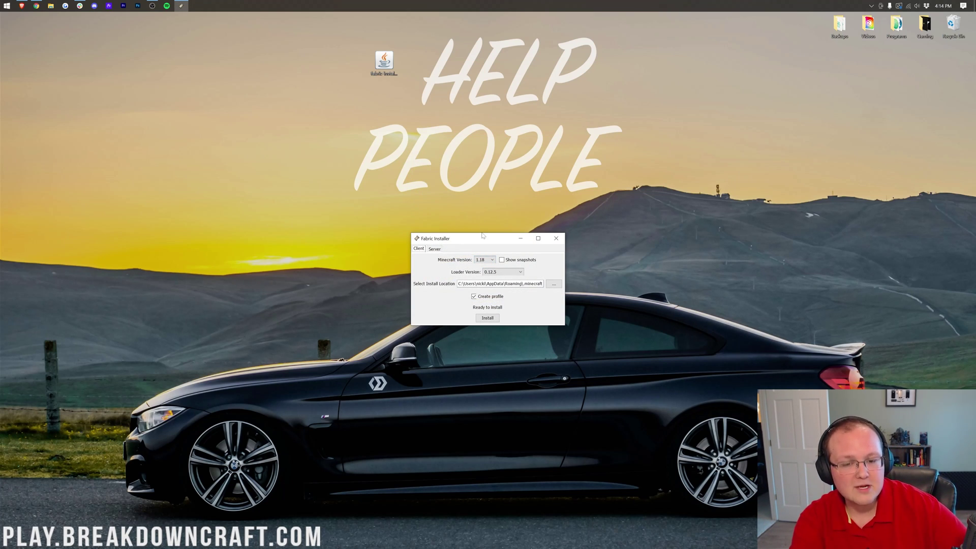
{"action": "left_click", "coordinate": [554, 240]}
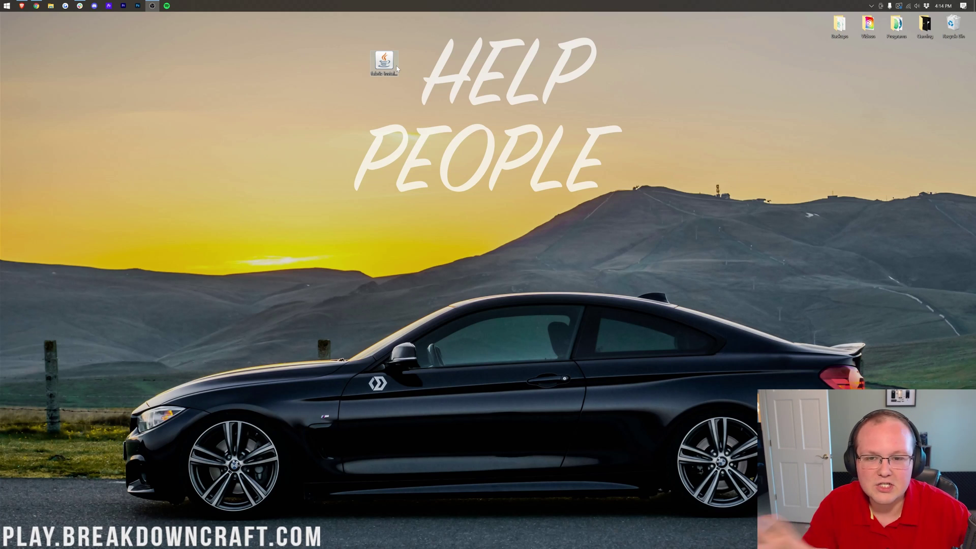
- View Oracle's Java 17 download page from the Java installation article and review the article's download instructions in the browser
{"action": "left_click", "coordinate": [35, 5]}
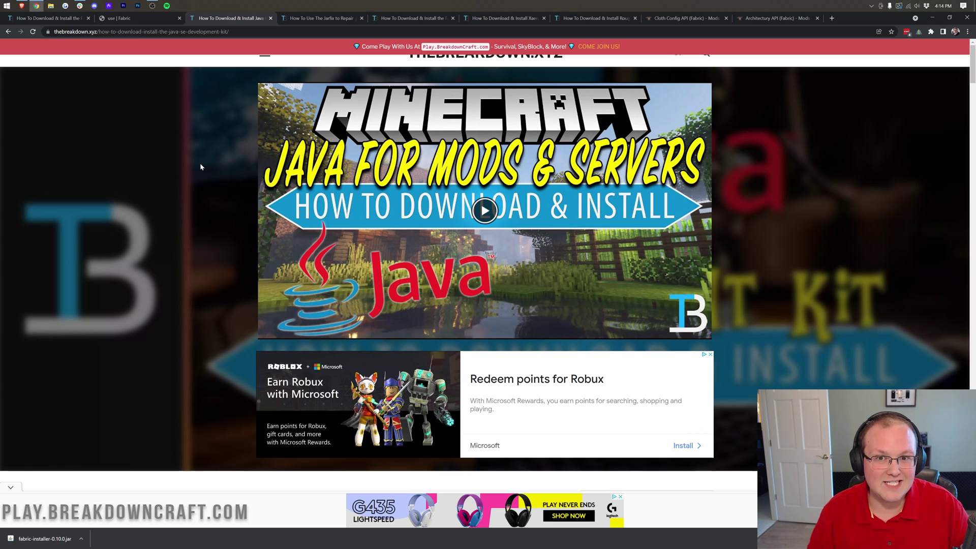
{"action": "scroll", "coordinate": [200, 167], "scroll_direction": "down", "scroll_amount": 8}
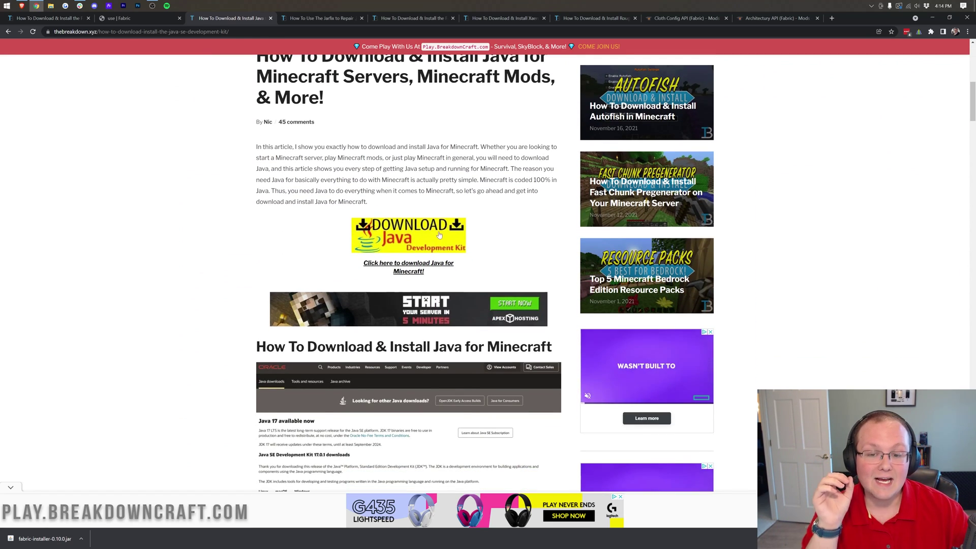
{"action": "left_click", "coordinate": [439, 234]}
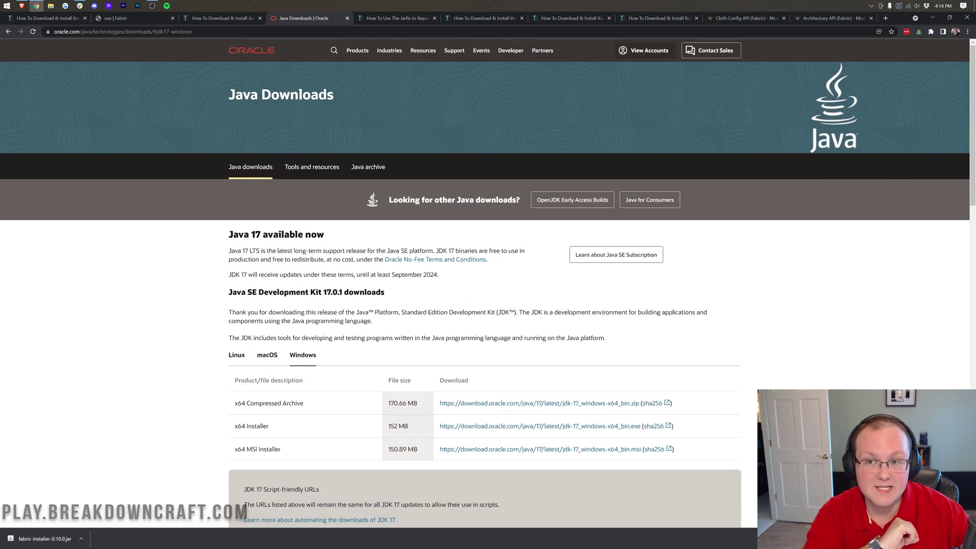
{"action": "left_click", "coordinate": [218, 18]}
{"action": "scroll", "coordinate": [495, 217], "scroll_direction": "down", "scroll_amount": 10}
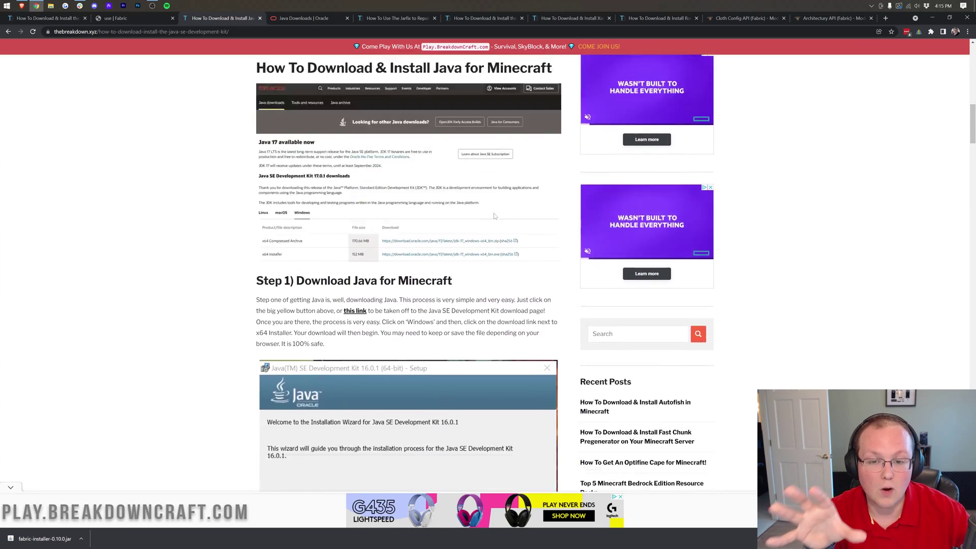
{"action": "scroll", "coordinate": [495, 217], "scroll_direction": "up", "scroll_amount": 4}
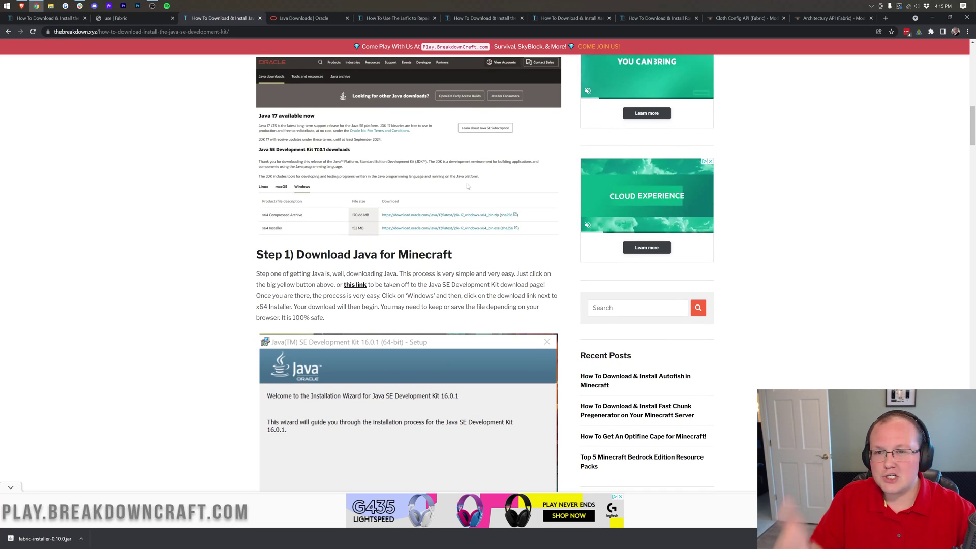
- View the article on repairing .jar files with Jarfix and return to the desktop
{"action": "left_click", "coordinate": [394, 18]}
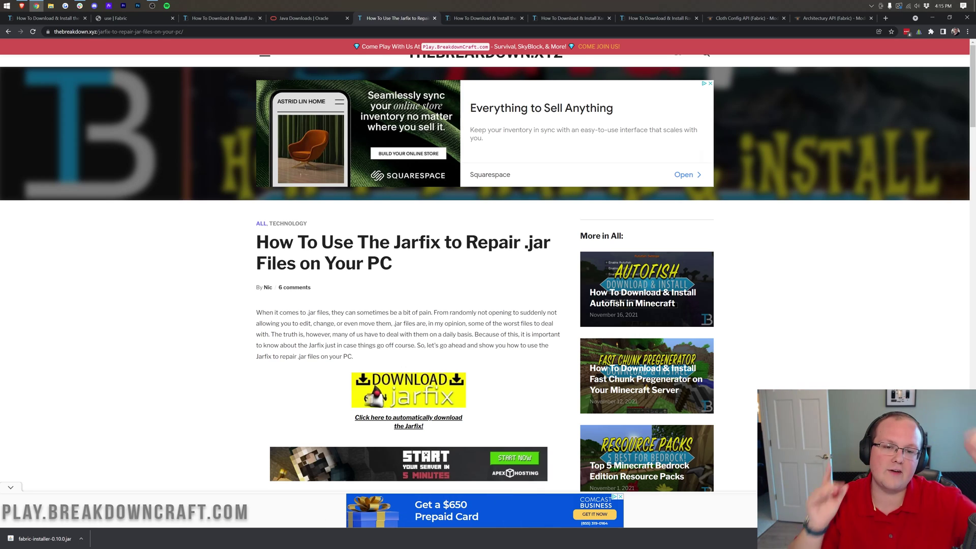
{"action": "left_click", "coordinate": [484, 17]}
{"action": "left_click", "coordinate": [931, 18]}
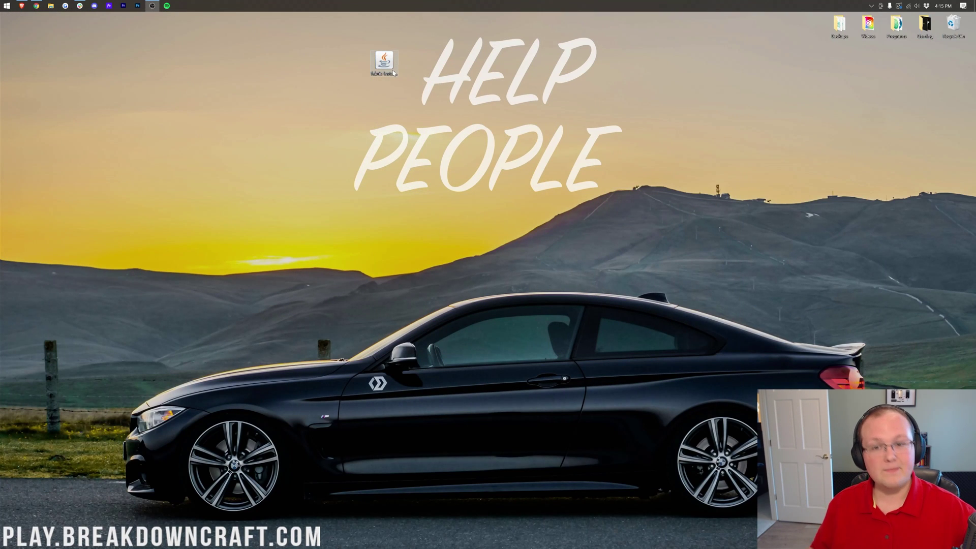
- Open the Fabric installer on the desktop with Java(TM) Platform SE binary and choose Minecraft version 1.18
{"action": "right_click", "coordinate": [388, 65]}
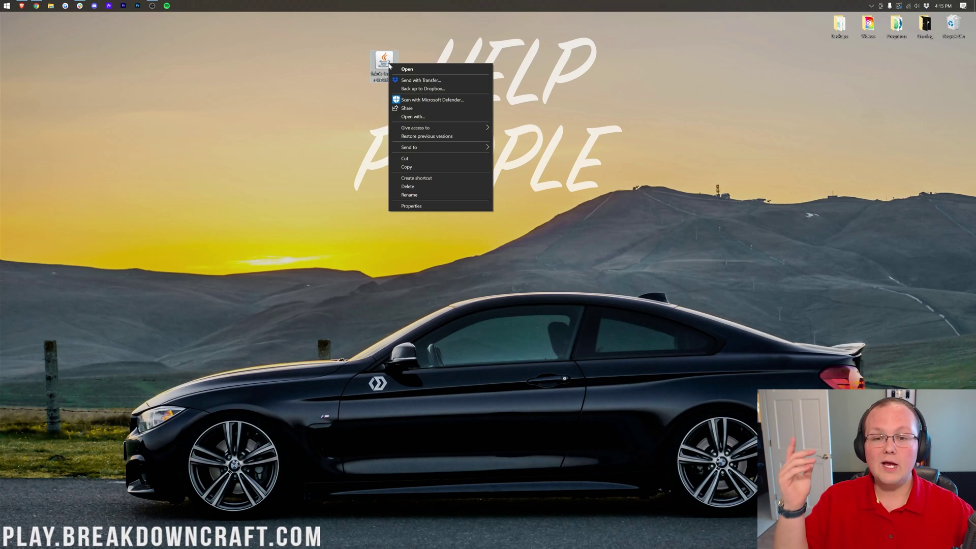
{"action": "left_click", "coordinate": [432, 118]}
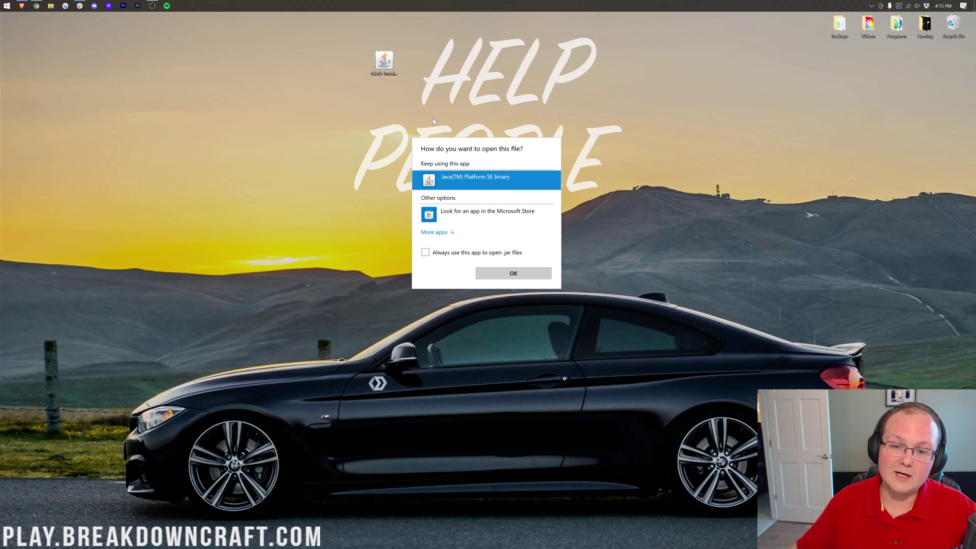
{"action": "left_click", "coordinate": [513, 274]}
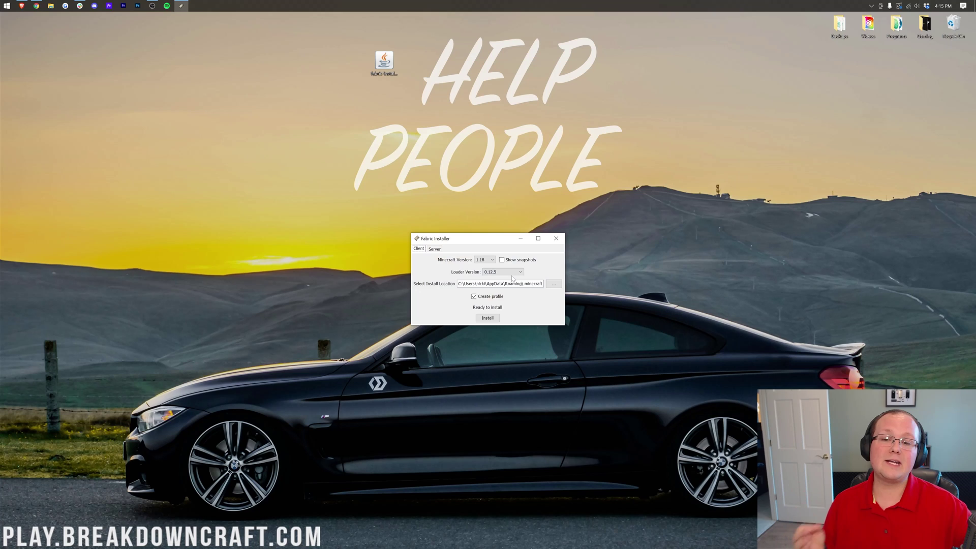
{"action": "left_click", "coordinate": [482, 260]}
{"action": "left_click", "coordinate": [481, 266]}
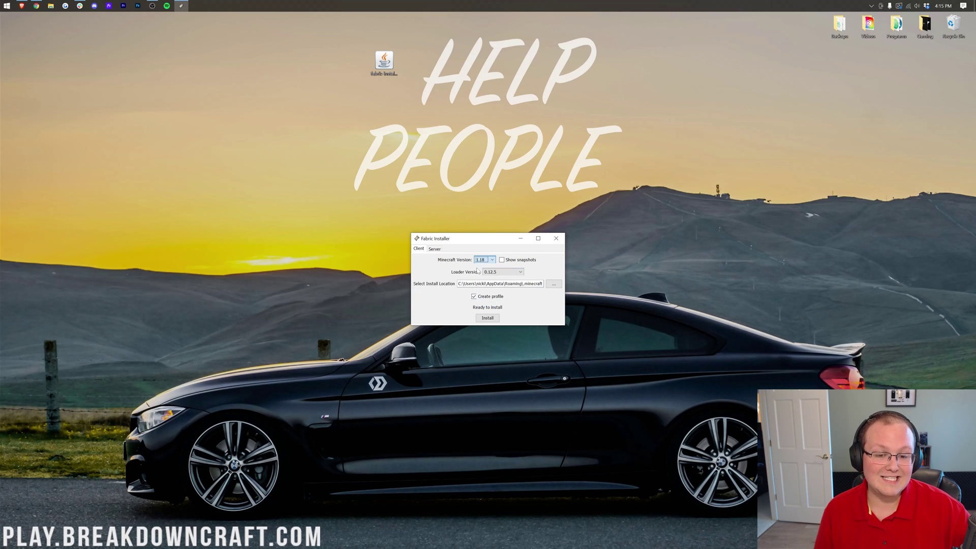
- Install the Fabric client for the Microsoft Store / Xbox launcher and close the installer
{"action": "left_click", "coordinate": [488, 318]}
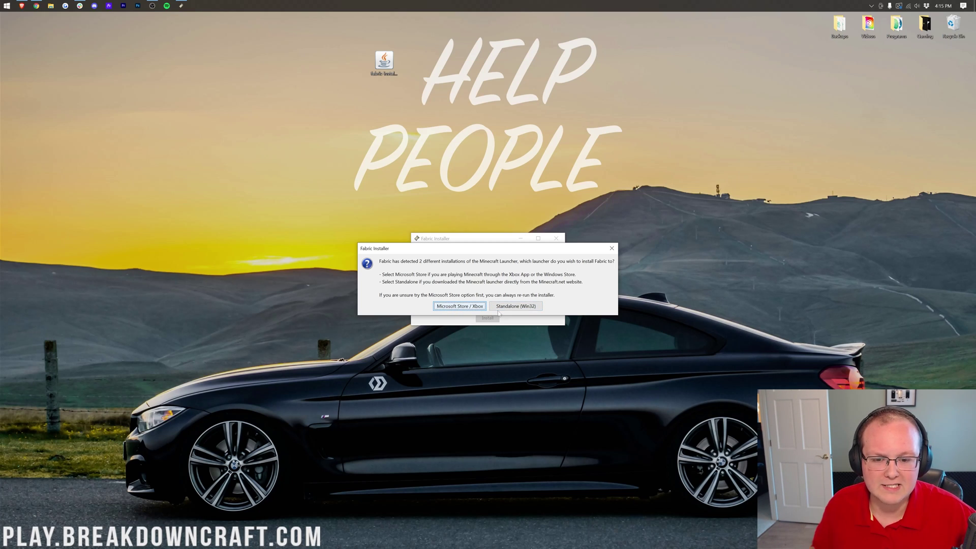
{"action": "left_click", "coordinate": [465, 307]}
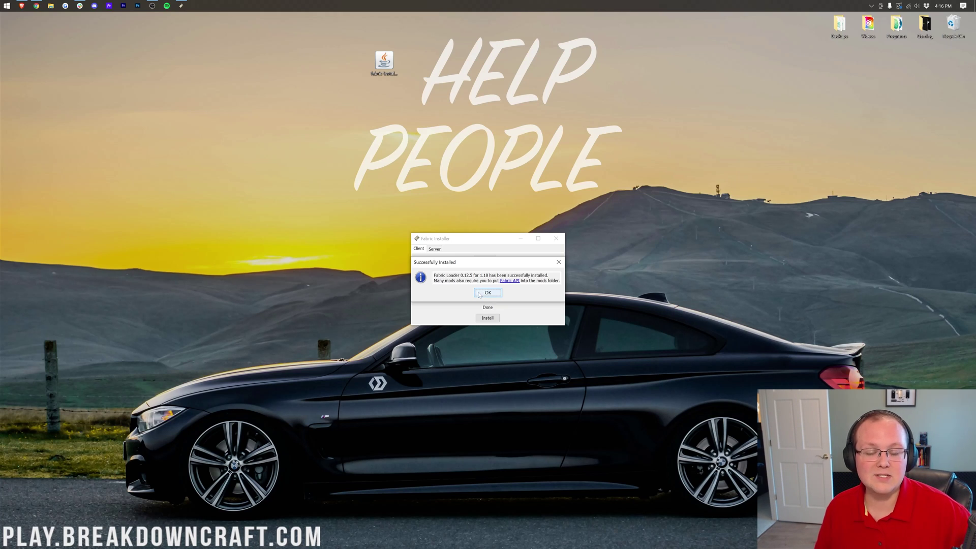
{"action": "left_click", "coordinate": [478, 294]}
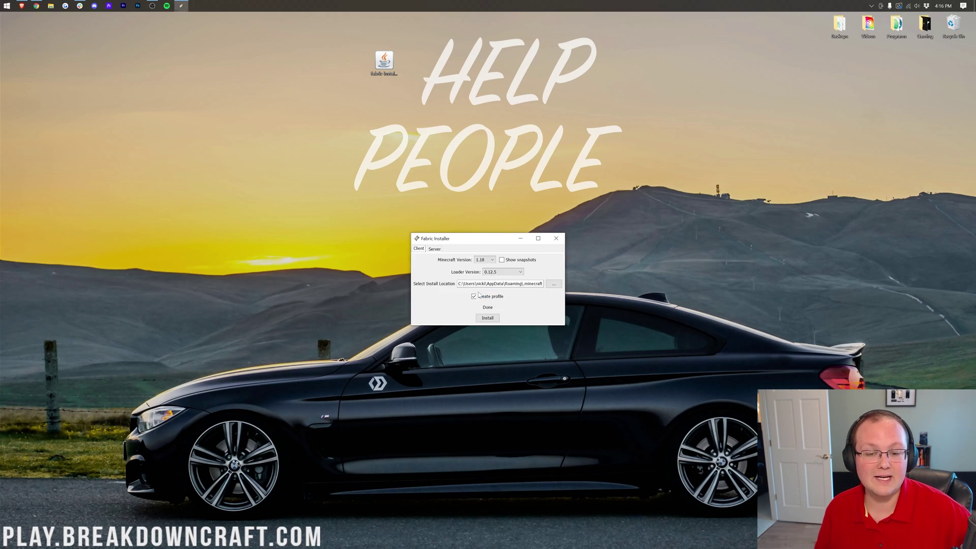
{"action": "left_click", "coordinate": [553, 243]}
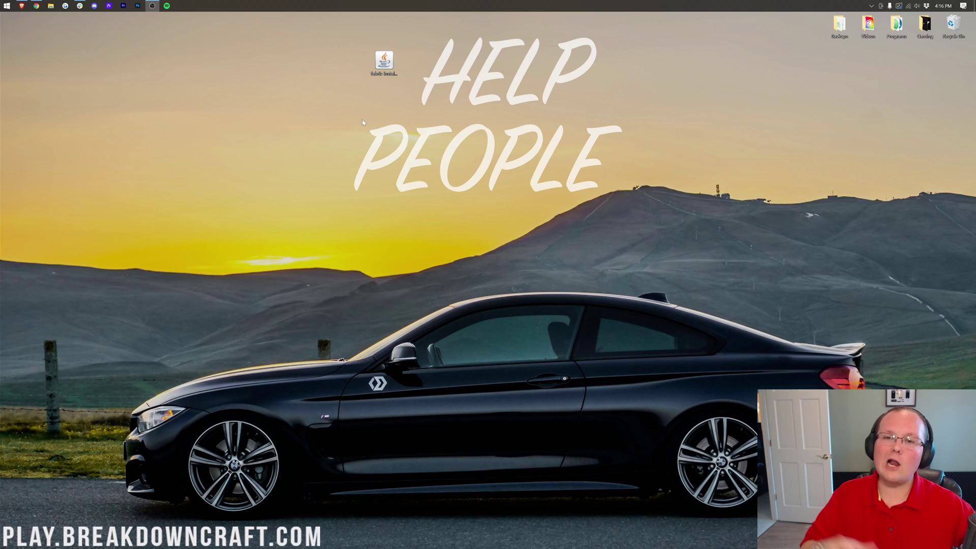
- Remove the Fabric installer file from the desktop and open the Minecraft Launcher
{"action": "left_click", "coordinate": [382, 61]}
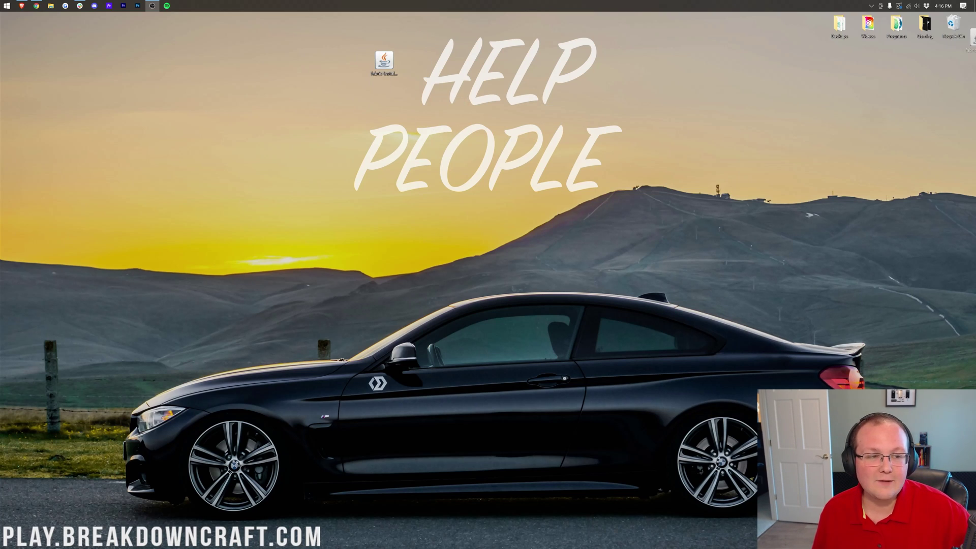
{"action": "key", "text": "Delete"}
{"action": "left_click", "coordinate": [1, 3]}
{"action": "type", "text": "minecraft"}
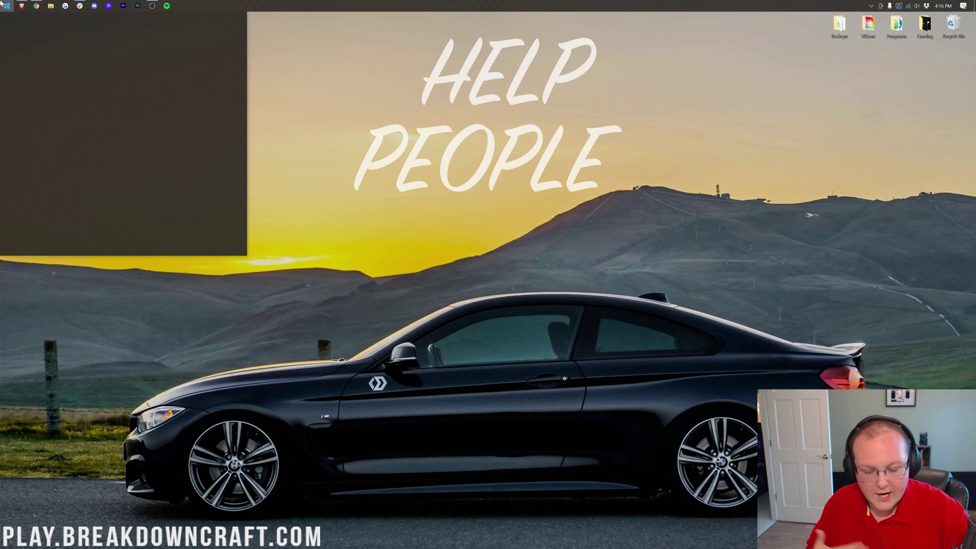
{"action": "key", "text": "Return"}
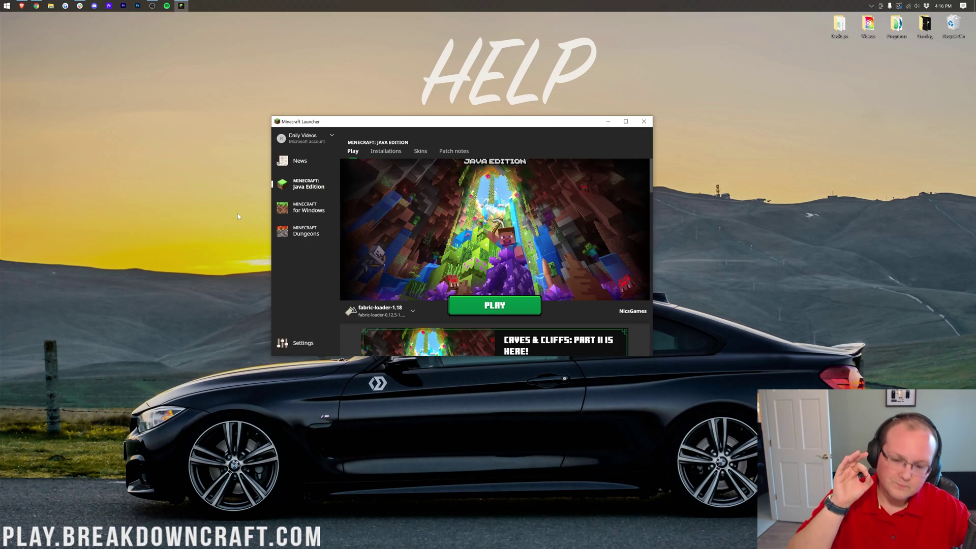
- Select the fabric-loader-1.18 installation as the version to play in Minecraft: Java Edition
{"action": "left_click", "coordinate": [386, 308]}
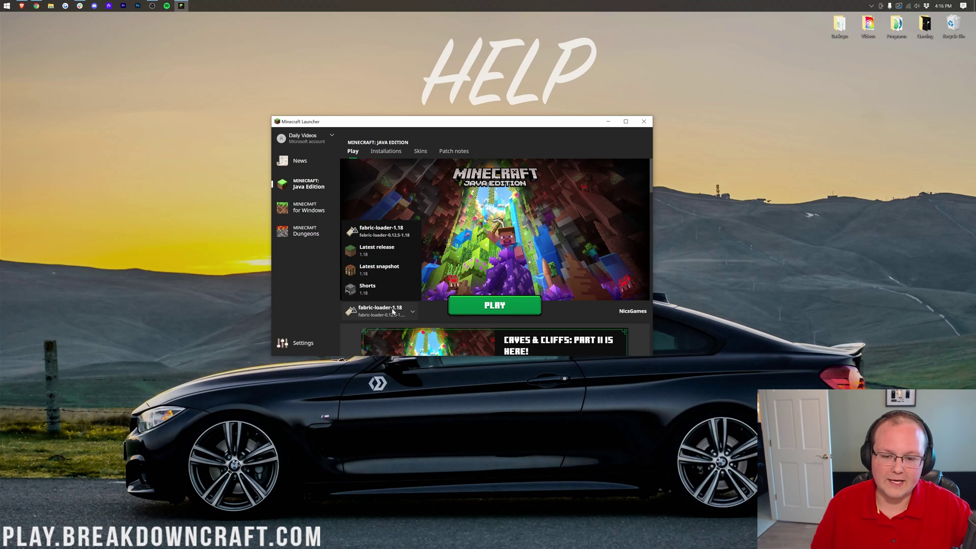
{"action": "left_click", "coordinate": [402, 311]}
{"action": "left_click", "coordinate": [402, 312]}
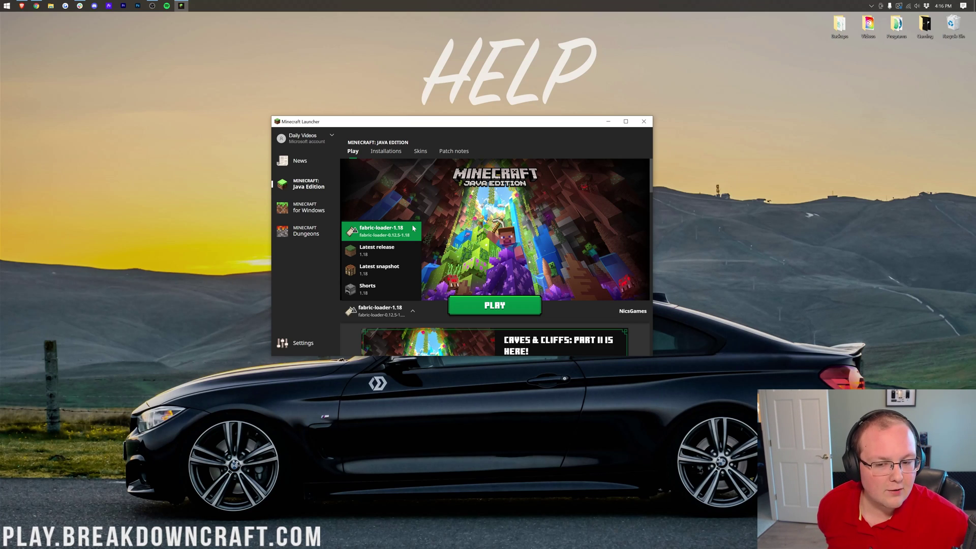
{"action": "left_click", "coordinate": [412, 230]}
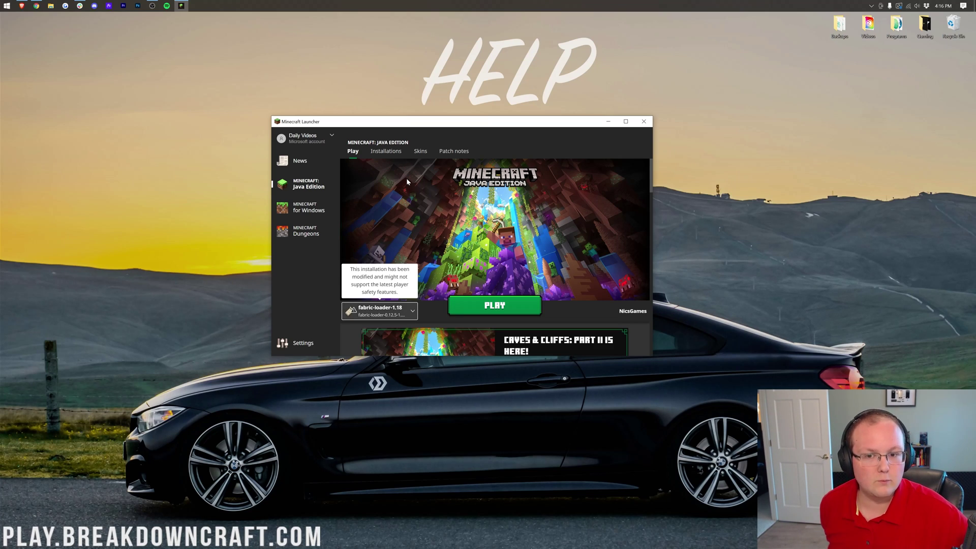
- Create an installation named Play.BreakdownCraft.com with release fabric-loader-0.12.5-1.18 and 1920 x 1080 resolution, and close the launcher
{"action": "left_click", "coordinate": [388, 152]}
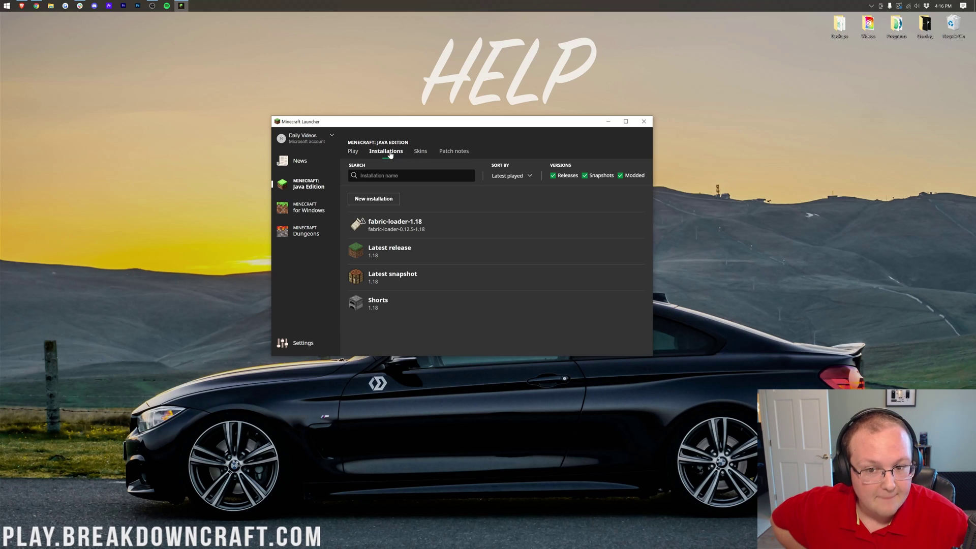
{"action": "left_click", "coordinate": [373, 199]}
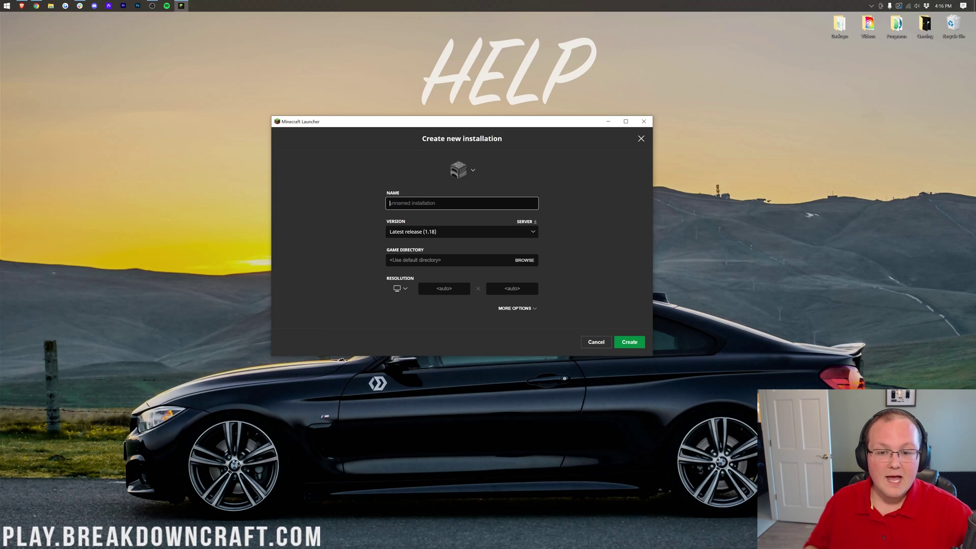
{"action": "type", "text": "Play.Breakdow"}
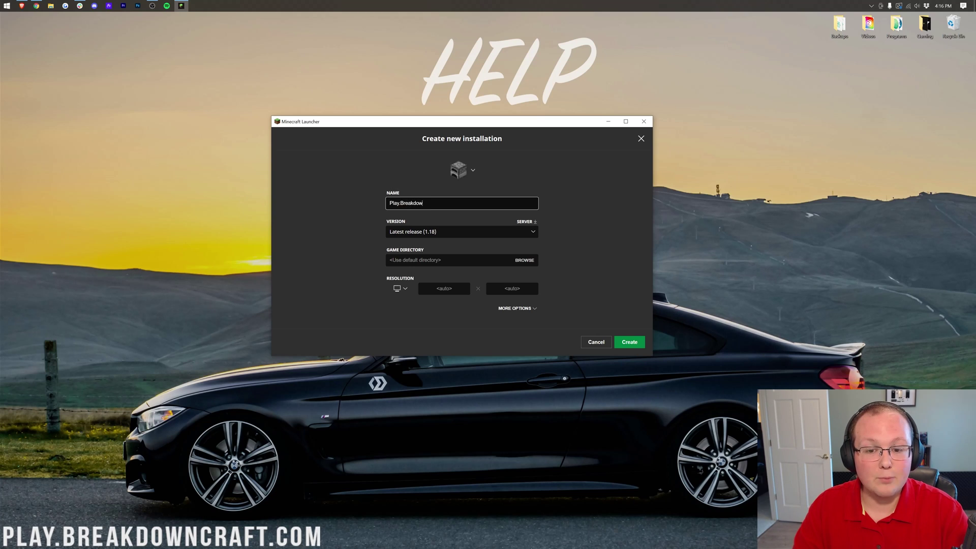
{"action": "type", "text": "nCraft.com"}
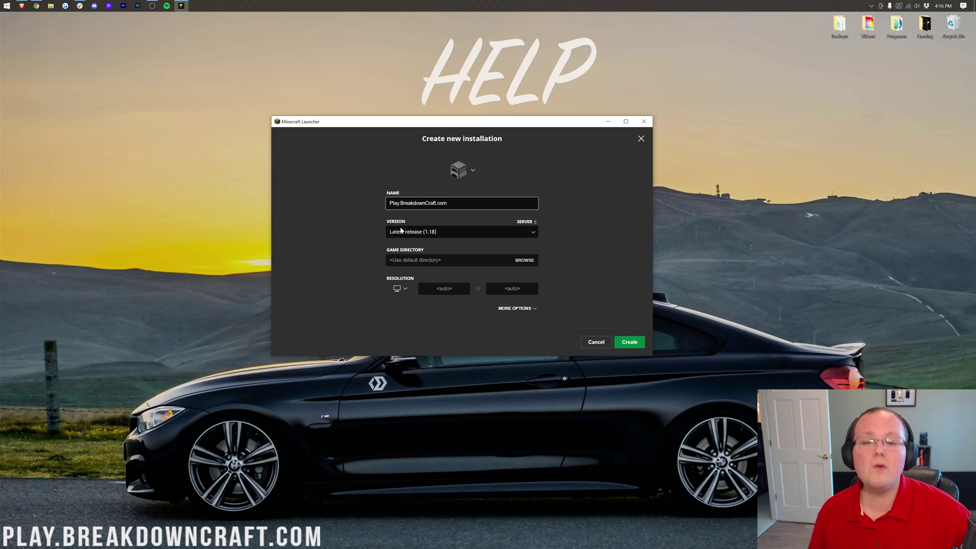
{"action": "left_click", "coordinate": [457, 232]}
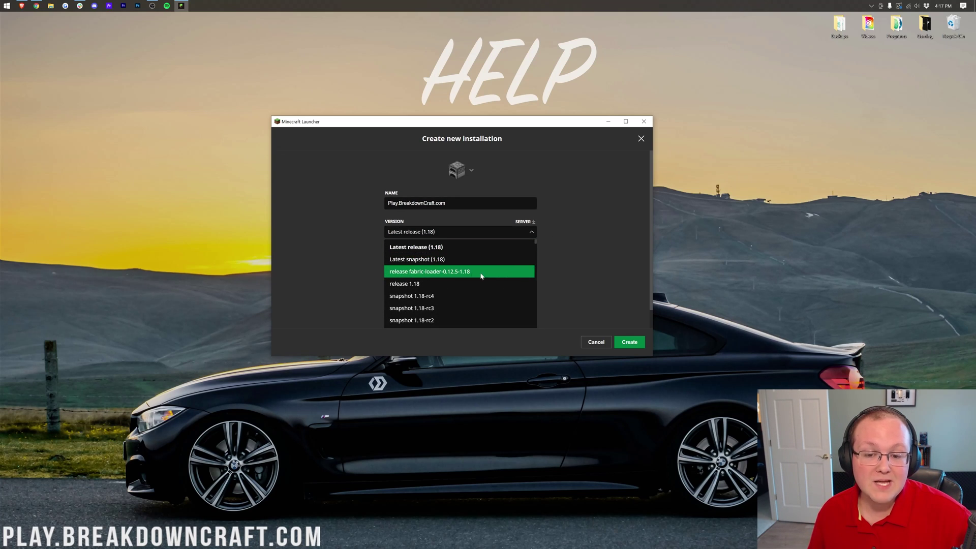
{"action": "left_click", "coordinate": [415, 272]}
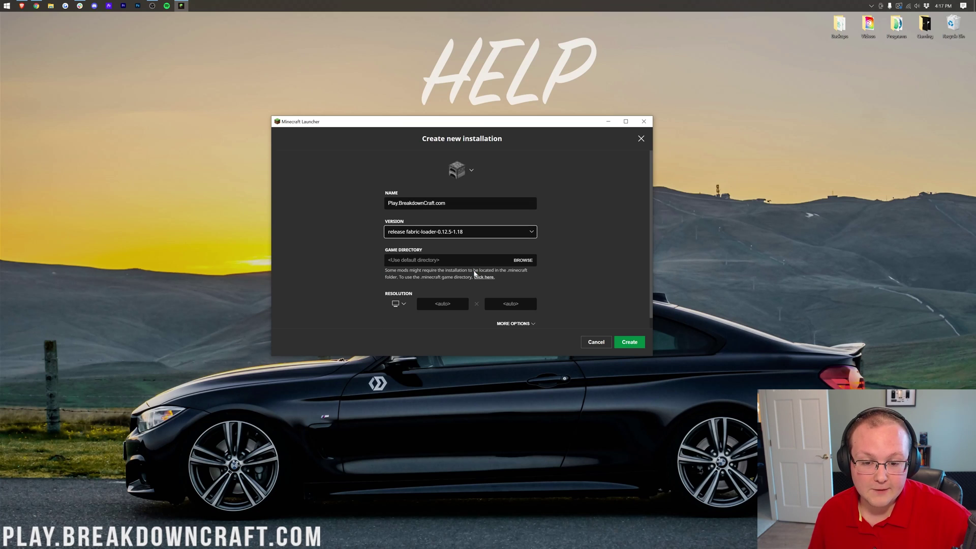
{"action": "left_click", "coordinate": [396, 303]}
{"action": "left_click", "coordinate": [399, 288]}
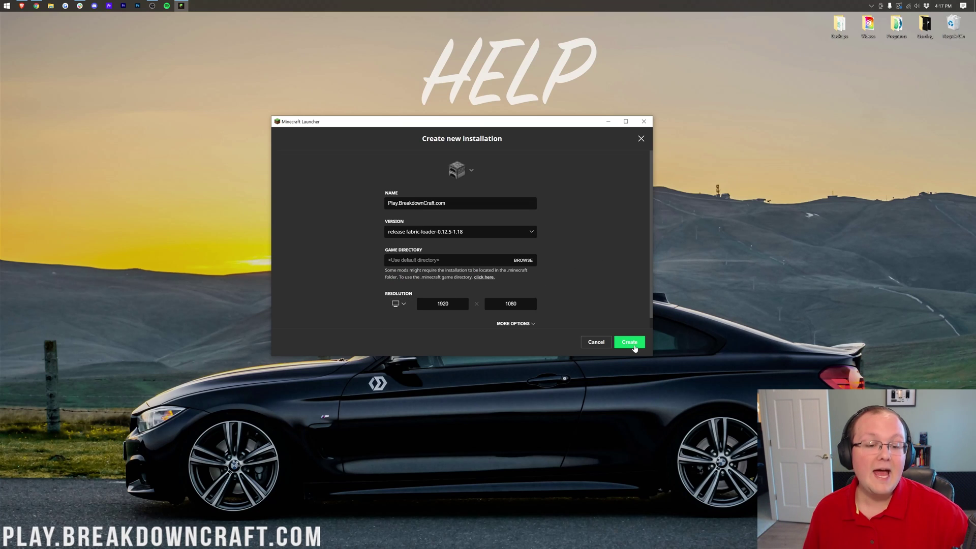
{"action": "left_click", "coordinate": [630, 342]}
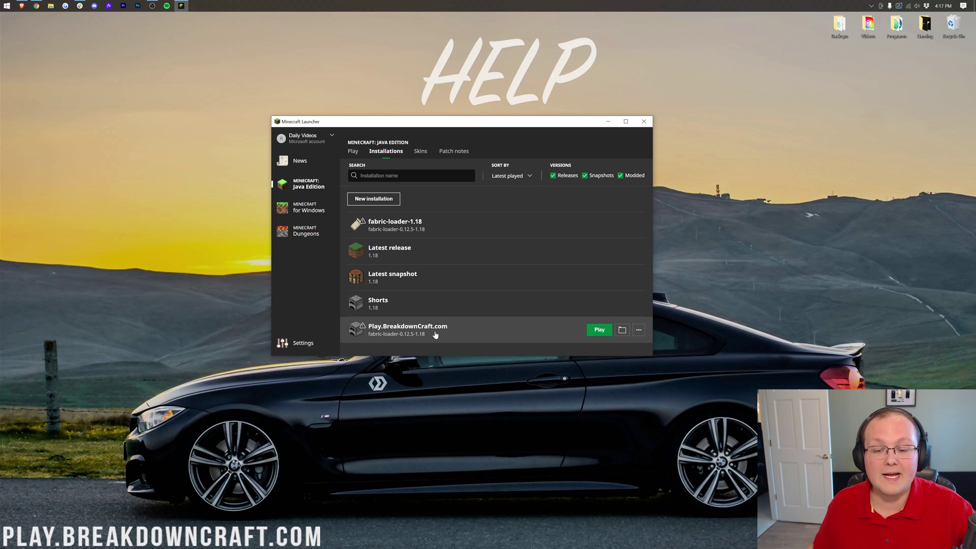
{"action": "left_click", "coordinate": [353, 151]}
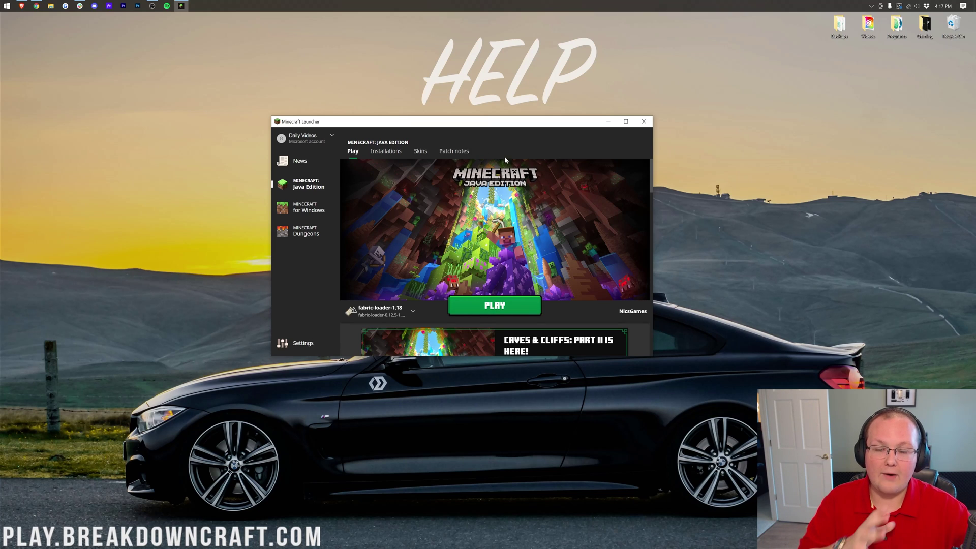
{"action": "left_click", "coordinate": [643, 121]}
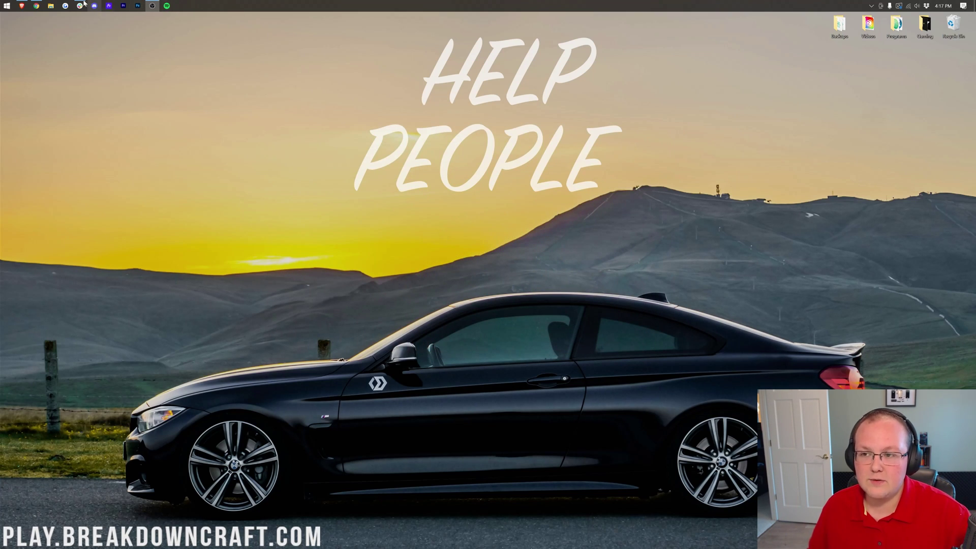
- Look over the Xaero's Minimap, Roughly Enough Items and FabricAPI download articles in the browser
{"action": "left_click", "coordinate": [36, 6]}
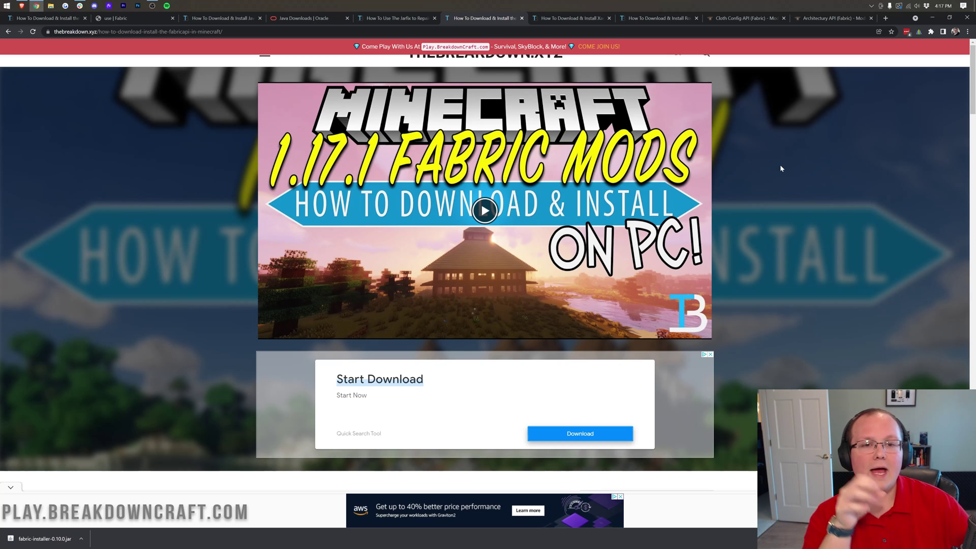
{"action": "left_click", "coordinate": [576, 18]}
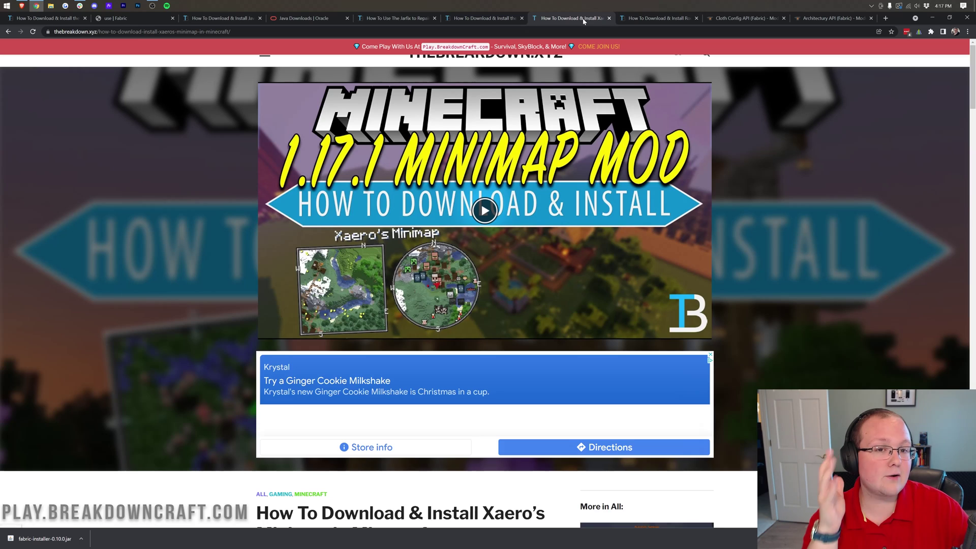
{"action": "left_click", "coordinate": [656, 20]}
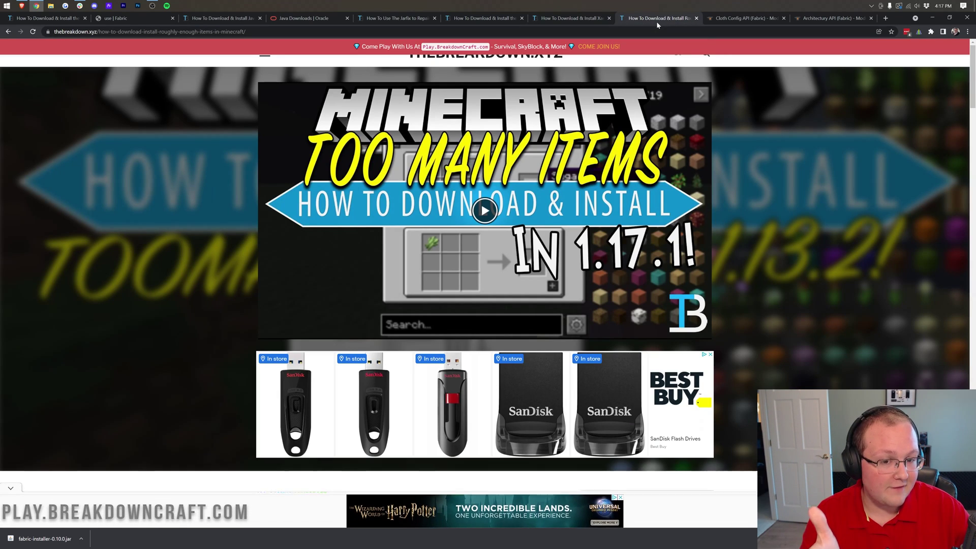
{"action": "scroll", "coordinate": [795, 199], "scroll_direction": "down", "scroll_amount": 3}
{"action": "scroll", "coordinate": [795, 199], "scroll_direction": "up", "scroll_amount": 3}
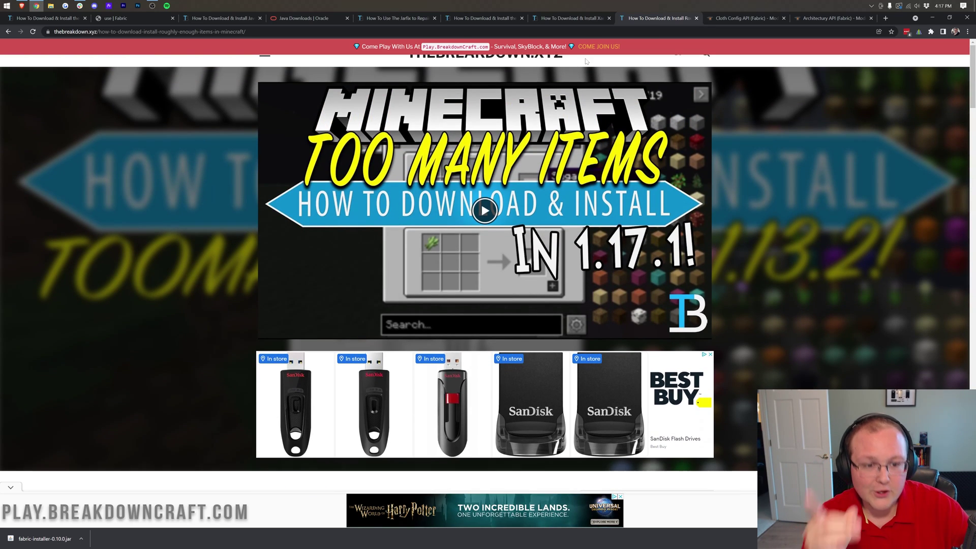
{"action": "left_click", "coordinate": [497, 19]}
{"action": "scroll", "coordinate": [806, 183], "scroll_direction": "down", "scroll_amount": 4}
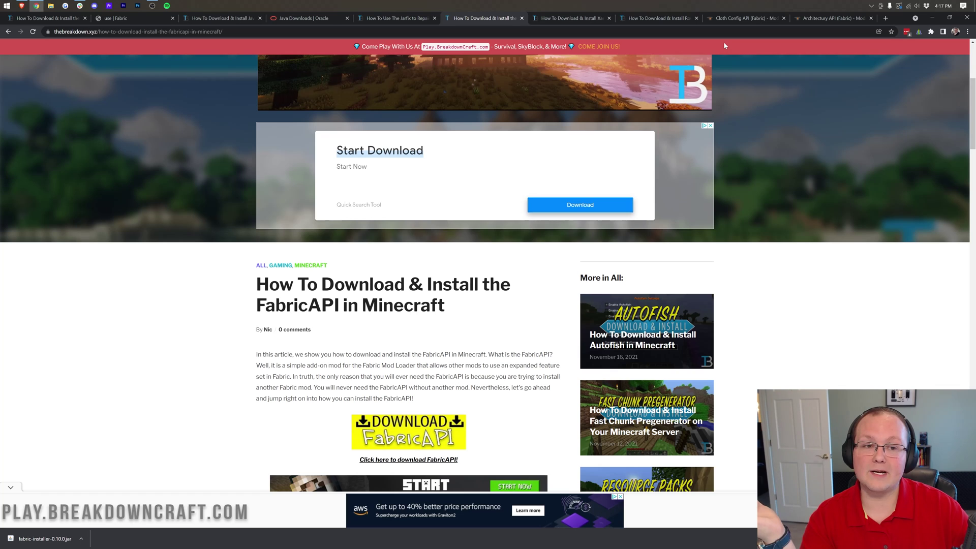
- View the Architectury API (Fabric) page, review the FabricAPI article's download section and return to the Roughly Enough Items article
{"action": "left_click", "coordinate": [728, 19]}
{"action": "left_click", "coordinate": [658, 18]}
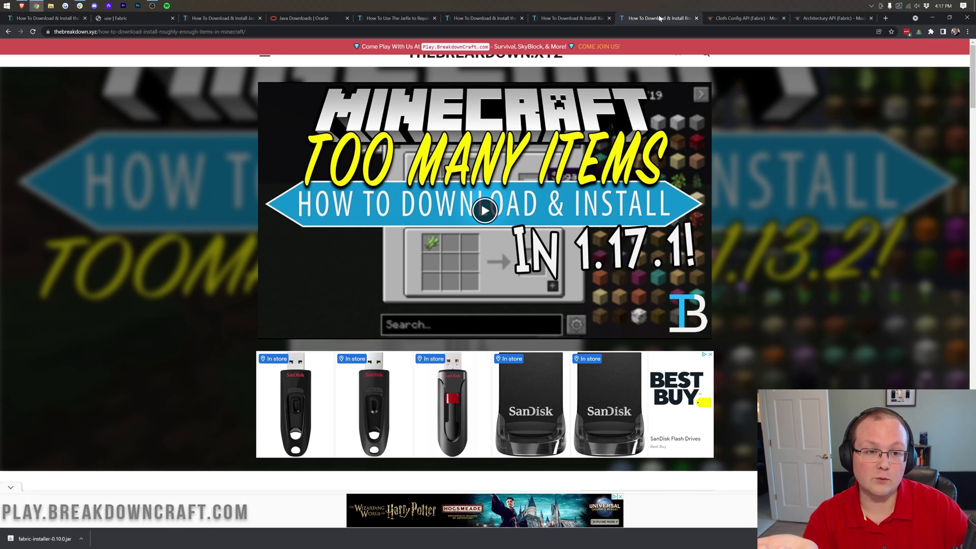
{"action": "left_click", "coordinate": [828, 19]}
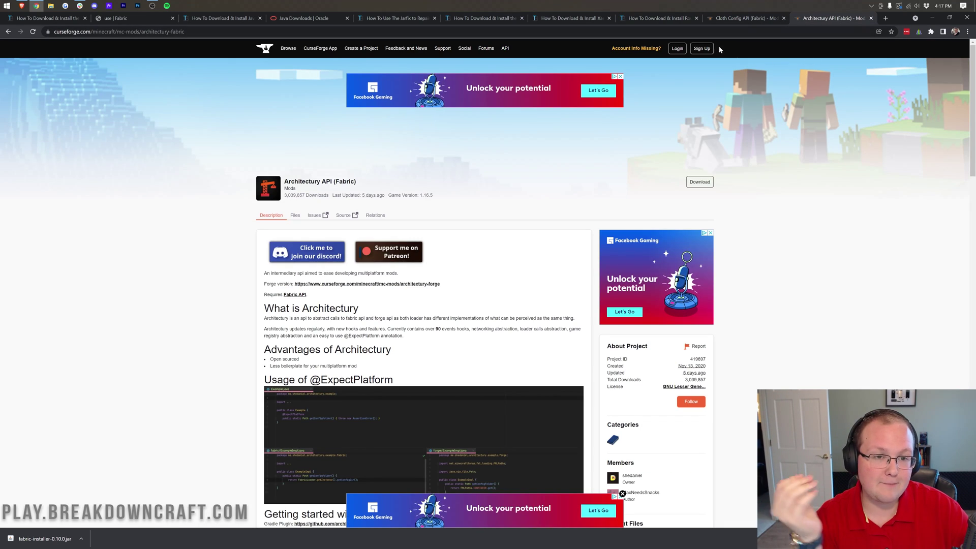
{"action": "left_click", "coordinate": [660, 19]}
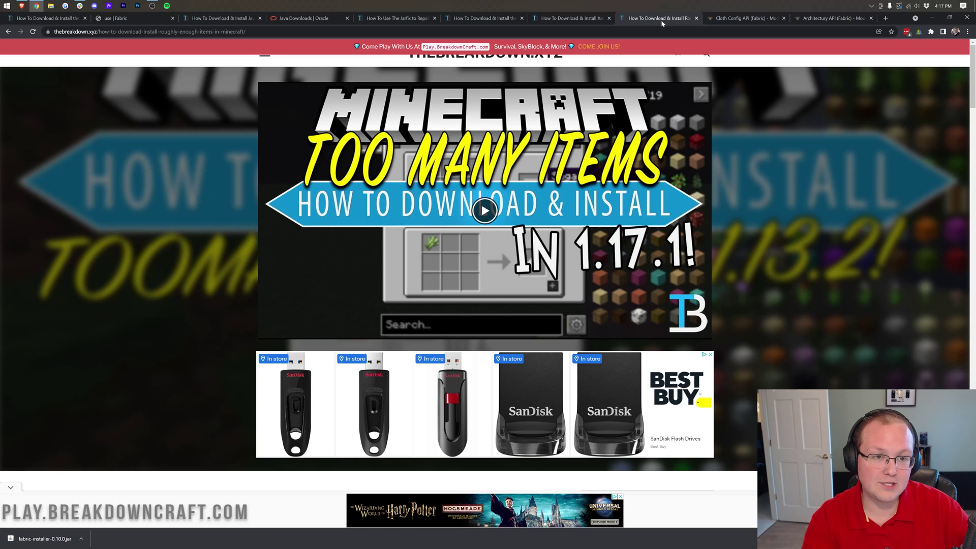
{"action": "left_click", "coordinate": [493, 19]}
{"action": "scroll", "coordinate": [923, 154], "scroll_direction": "up", "scroll_amount": 4}
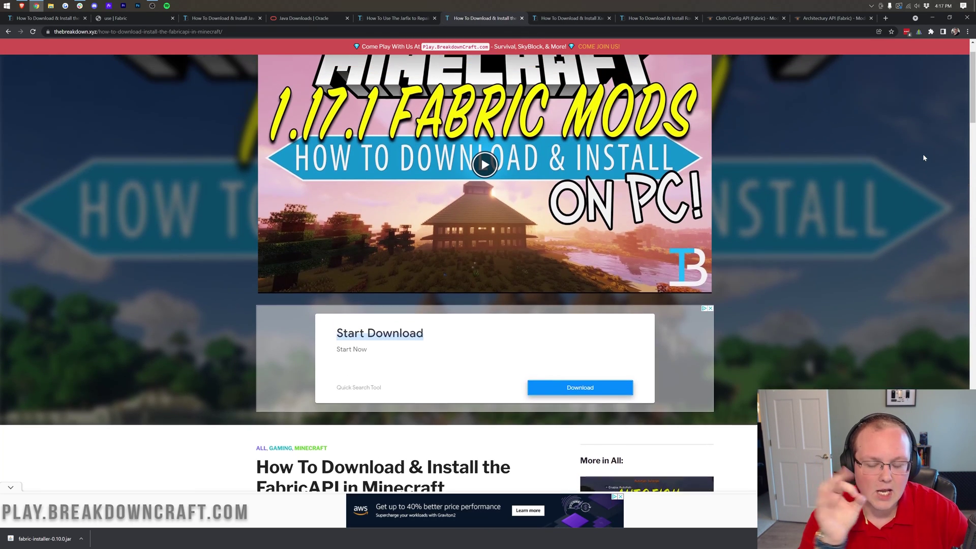
{"action": "scroll", "coordinate": [852, 157], "scroll_direction": "down", "scroll_amount": 5}
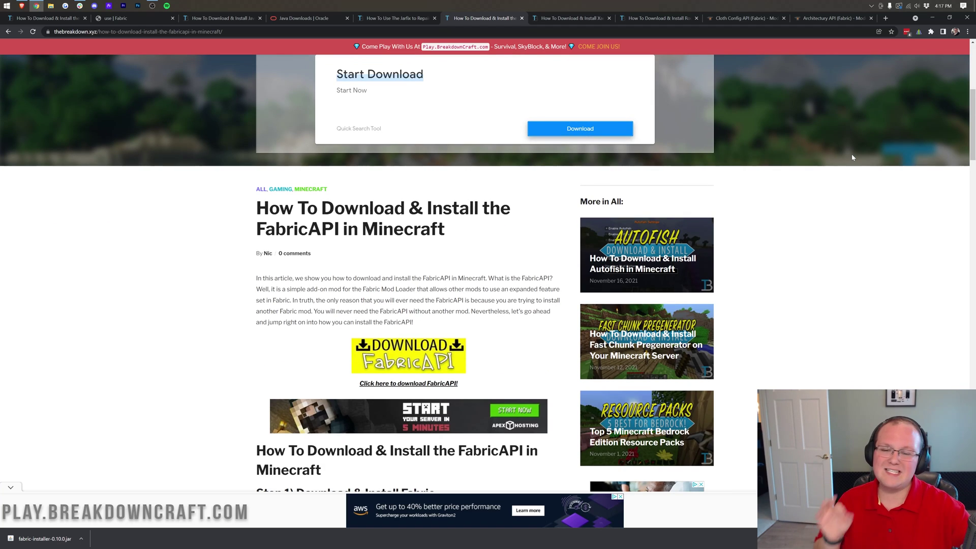
{"action": "left_click", "coordinate": [676, 15]}
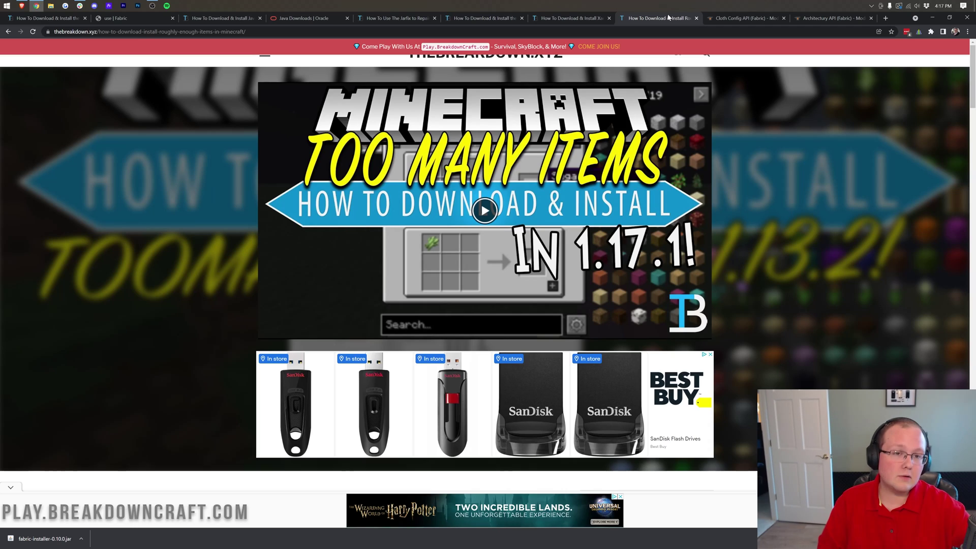
- View the Cloth Config API and Architectury API (Fabric) mod pages, returning to the FabricAPI article
{"action": "left_click", "coordinate": [748, 19]}
{"action": "left_click", "coordinate": [853, 20]}
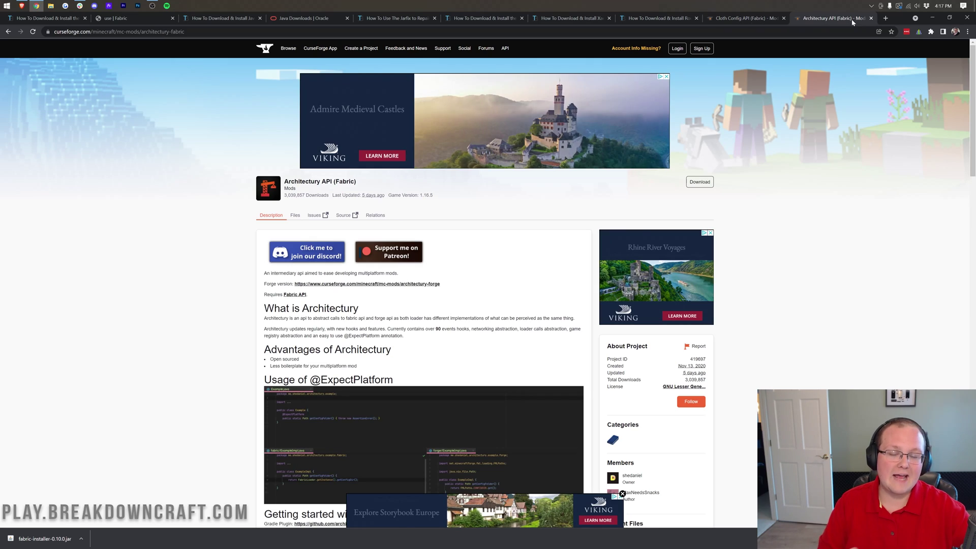
{"action": "left_click", "coordinate": [501, 19]}
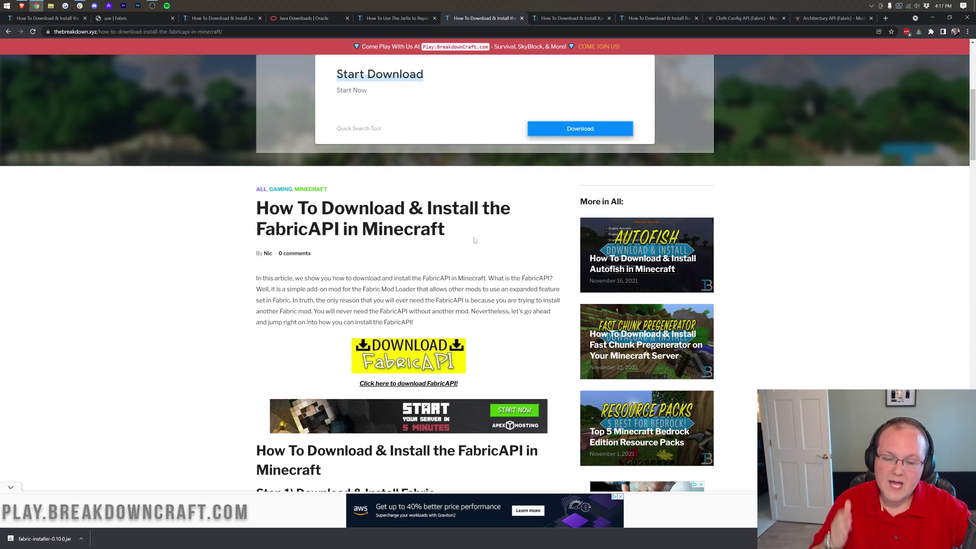
- Download the Minecraft 1.18 release of Fabric API (0.43.1) through the article's CurseForge link and keep the jar file
{"action": "scroll", "coordinate": [477, 232], "scroll_direction": "up", "scroll_amount": 4}
{"action": "scroll", "coordinate": [477, 232], "scroll_direction": "down", "scroll_amount": 5}
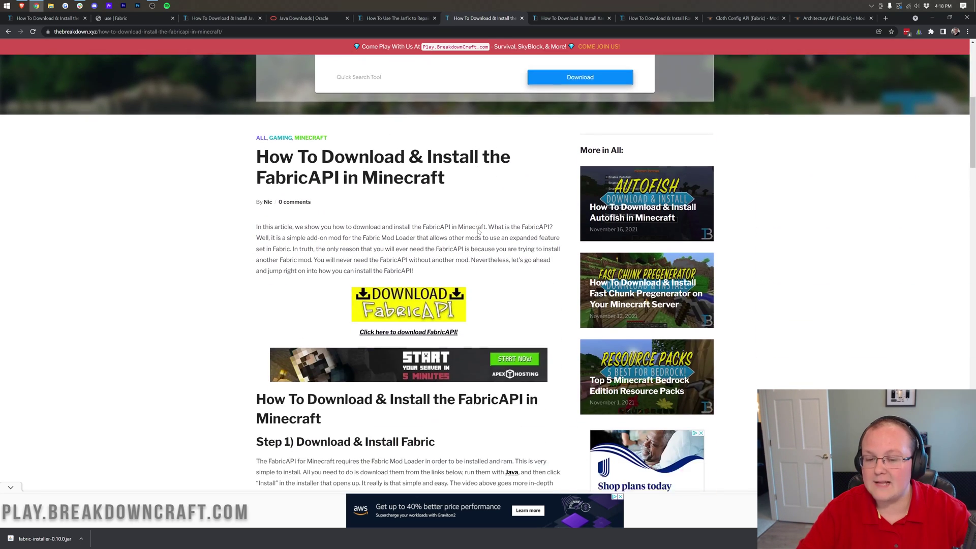
{"action": "scroll", "coordinate": [394, 239], "scroll_direction": "down", "scroll_amount": 1}
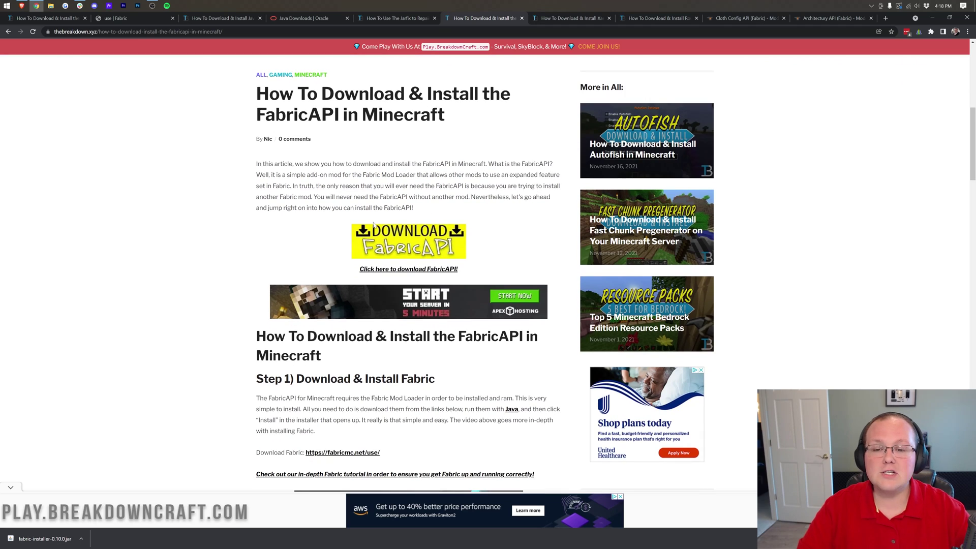
{"action": "left_click", "coordinate": [394, 242]}
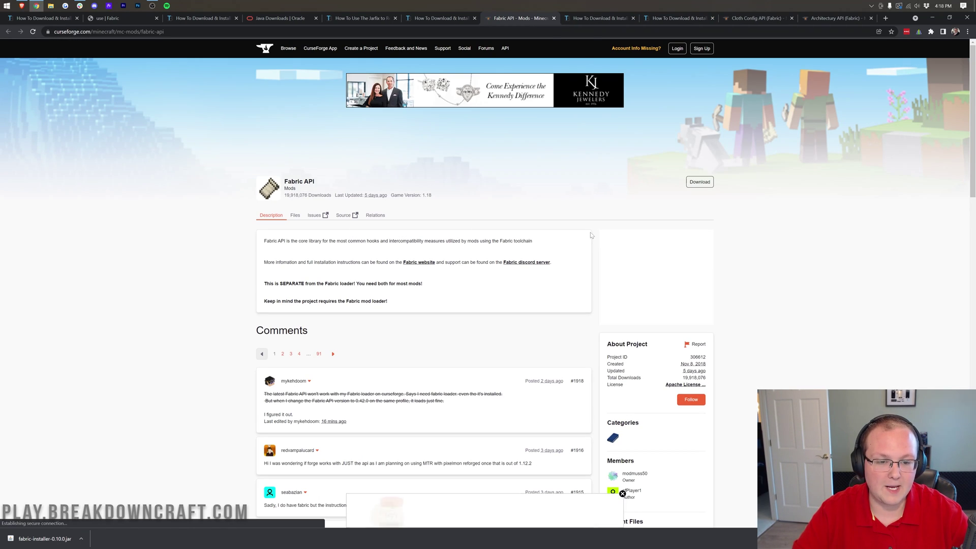
{"action": "scroll", "coordinate": [556, 206], "scroll_direction": "down", "scroll_amount": 7}
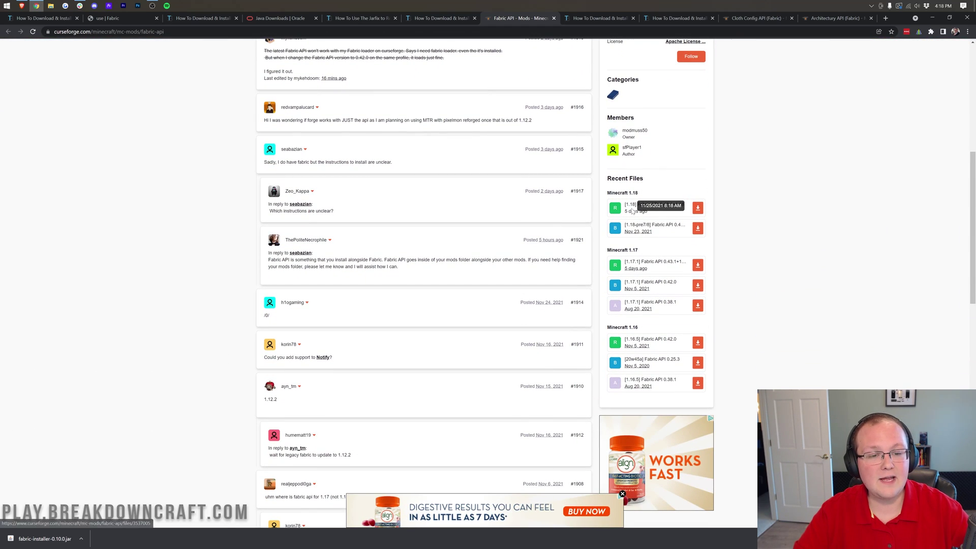
{"action": "left_click", "coordinate": [698, 209]}
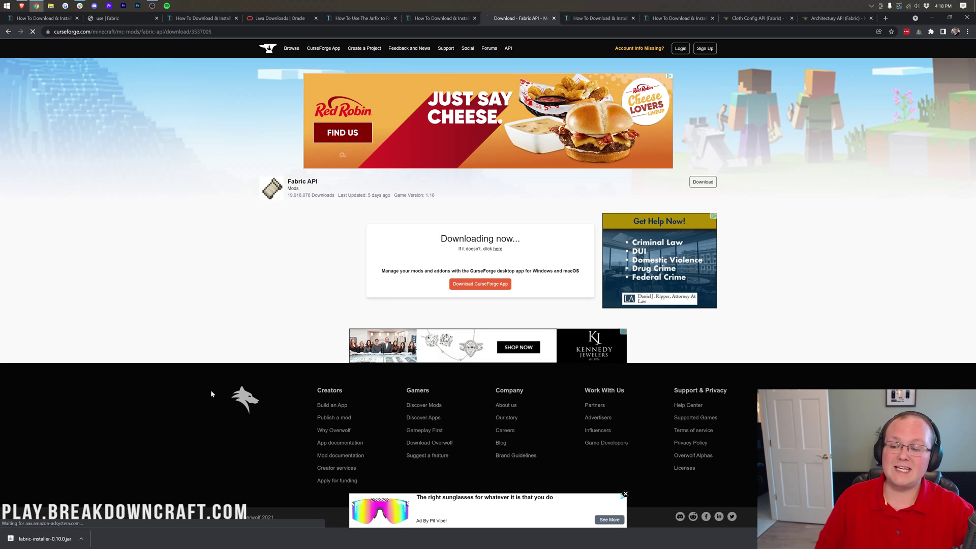
{"action": "left_click", "coordinate": [143, 538]}
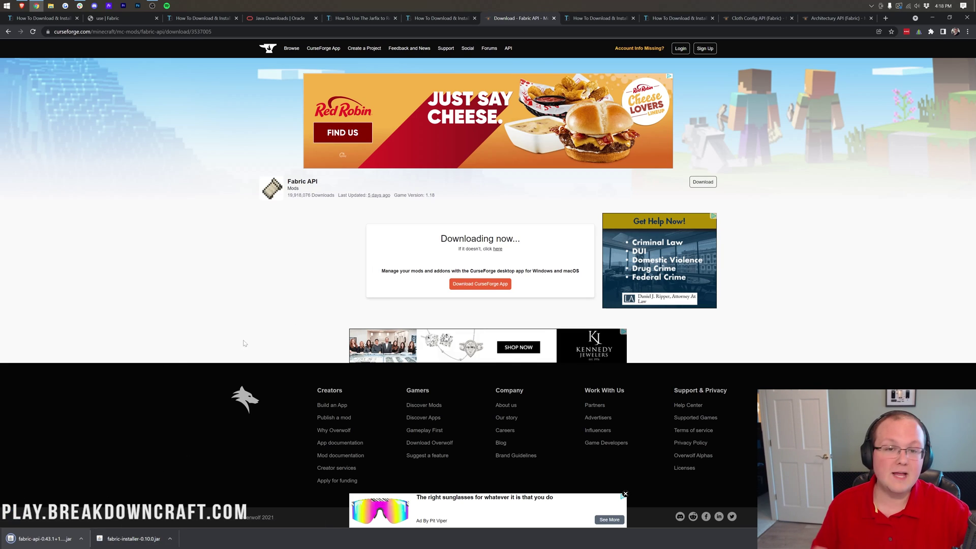
- Download Xaero's Minimap v21.22.3 for Fabric 1.18 through its article's CurseForge link and keep the jar file
{"action": "left_click", "coordinate": [586, 19]}
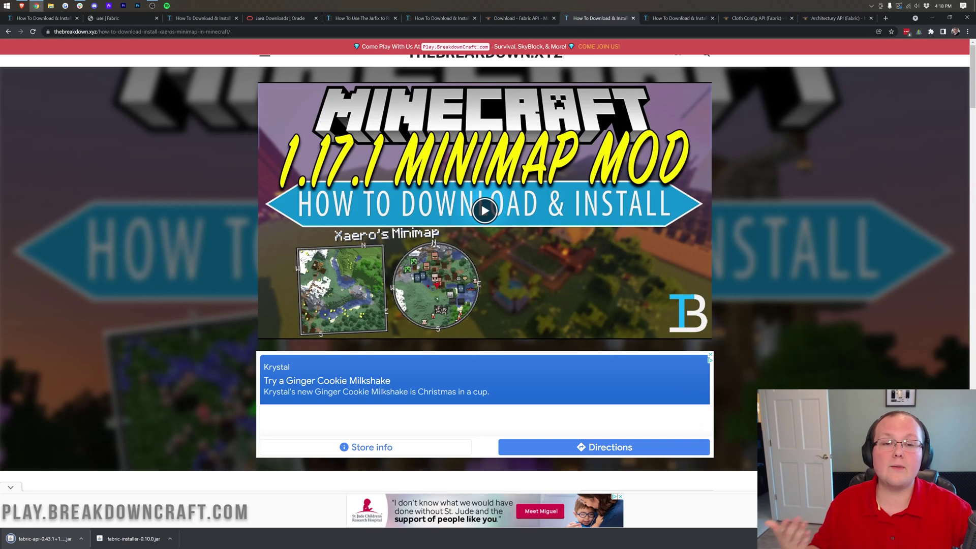
{"action": "scroll", "coordinate": [864, 258], "scroll_direction": "down", "scroll_amount": 5}
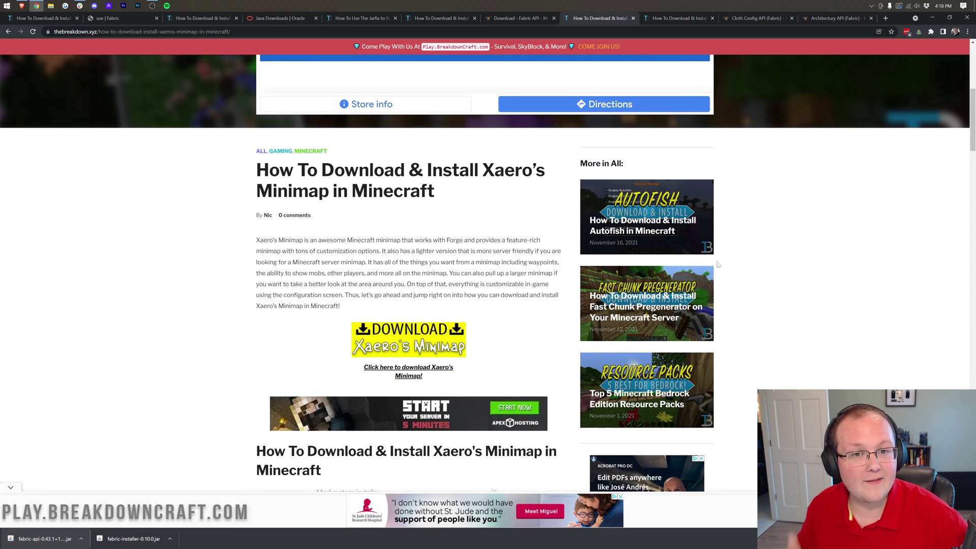
{"action": "scroll", "coordinate": [718, 259], "scroll_direction": "down", "scroll_amount": 2}
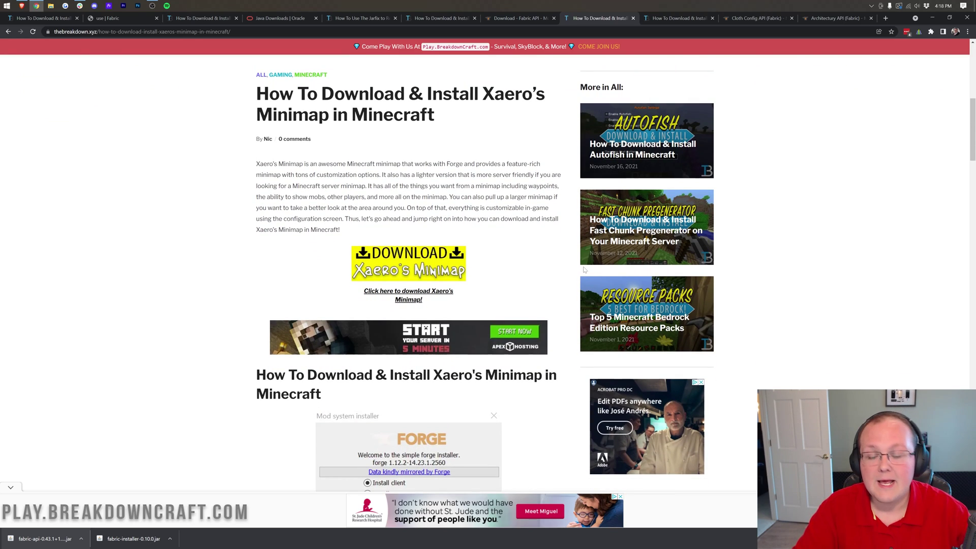
{"action": "left_click", "coordinate": [406, 263]}
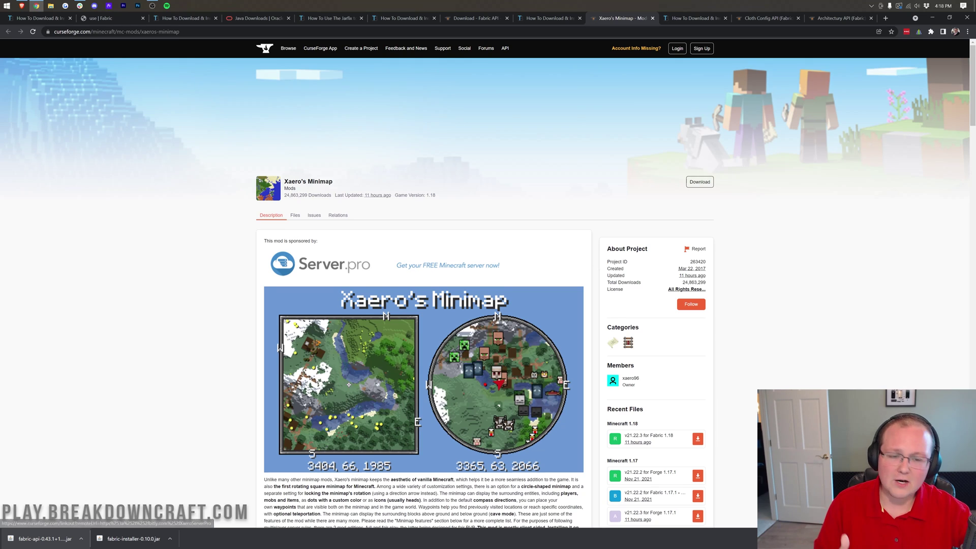
{"action": "scroll", "coordinate": [690, 258], "scroll_direction": "down", "scroll_amount": 4}
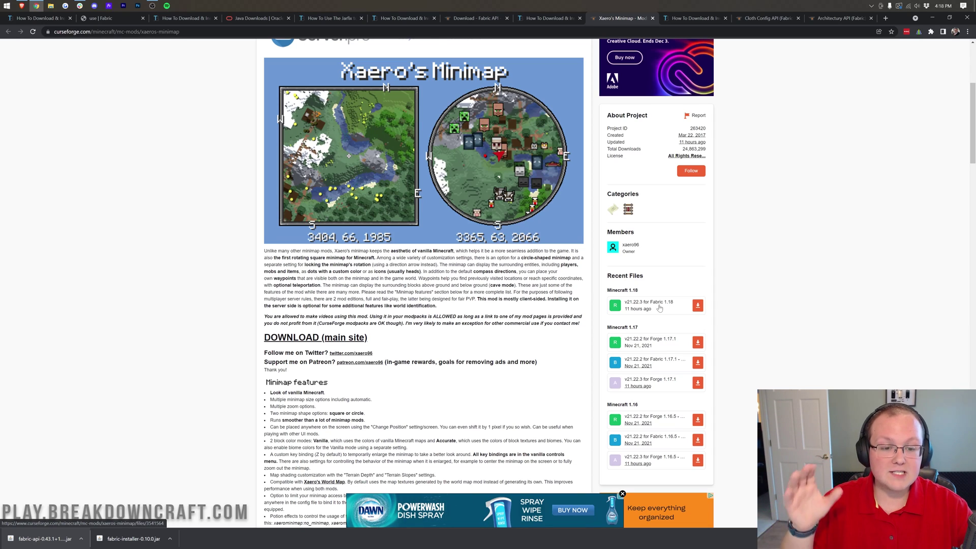
{"action": "left_click", "coordinate": [699, 305]}
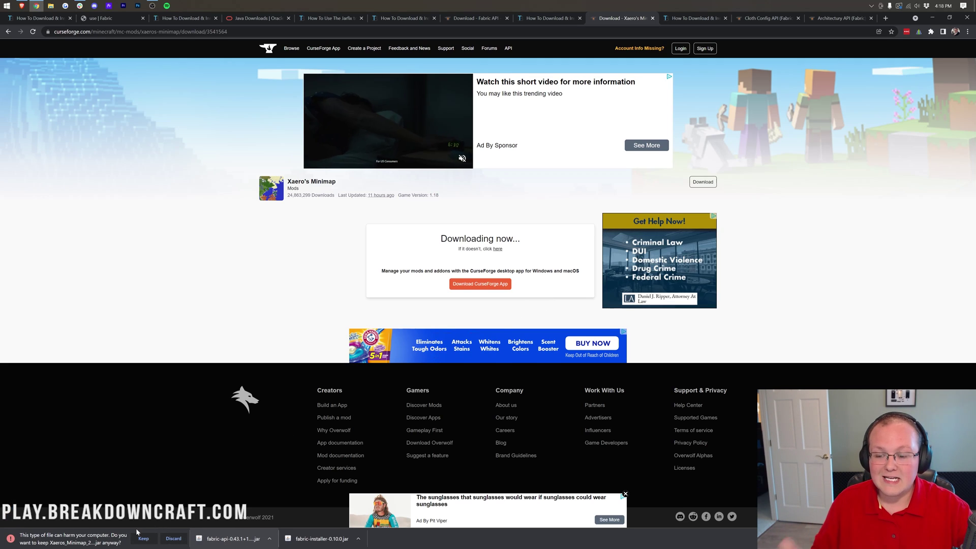
{"action": "left_click", "coordinate": [142, 538]}
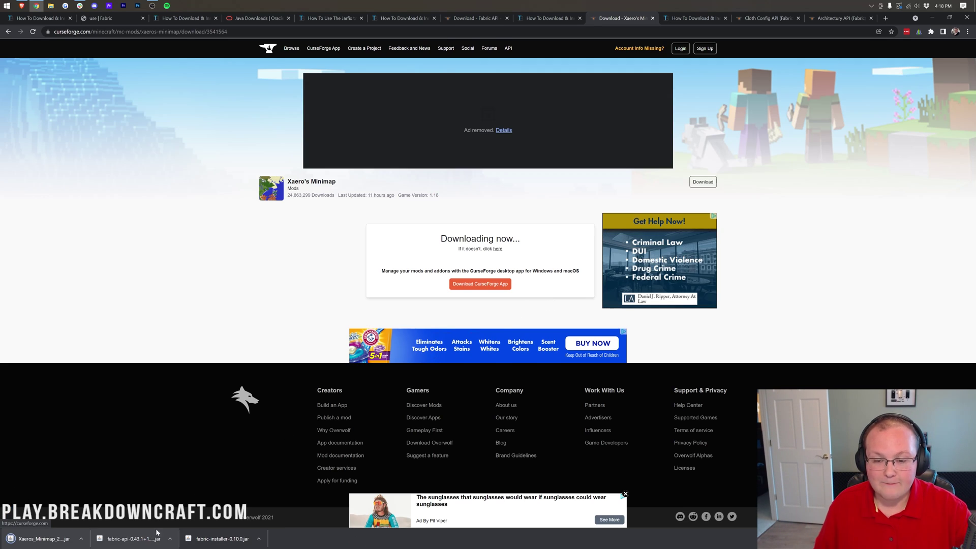
- Download Roughly Enough Items [Fabric 1.18] v7.0.339 through its article's CurseForge link and keep the jar file
{"action": "left_click", "coordinate": [704, 19]}
{"action": "scroll", "coordinate": [452, 324], "scroll_direction": "down", "scroll_amount": 6}
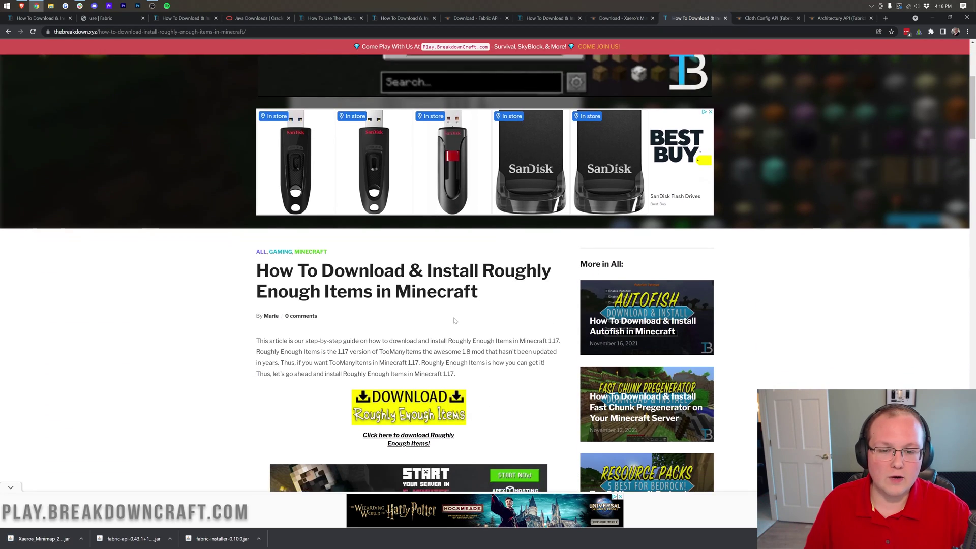
{"action": "left_click", "coordinate": [430, 286]}
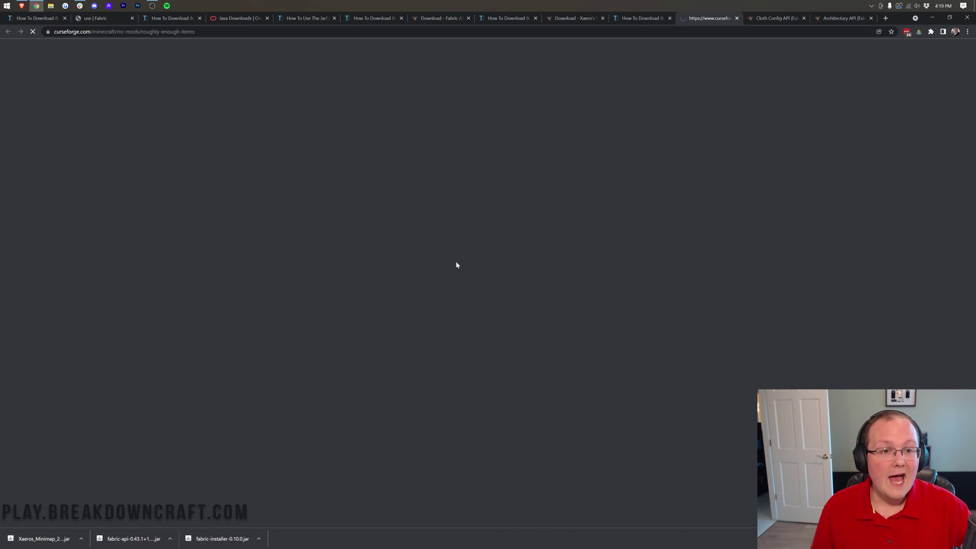
{"action": "scroll", "coordinate": [749, 229], "scroll_direction": "down", "scroll_amount": 4}
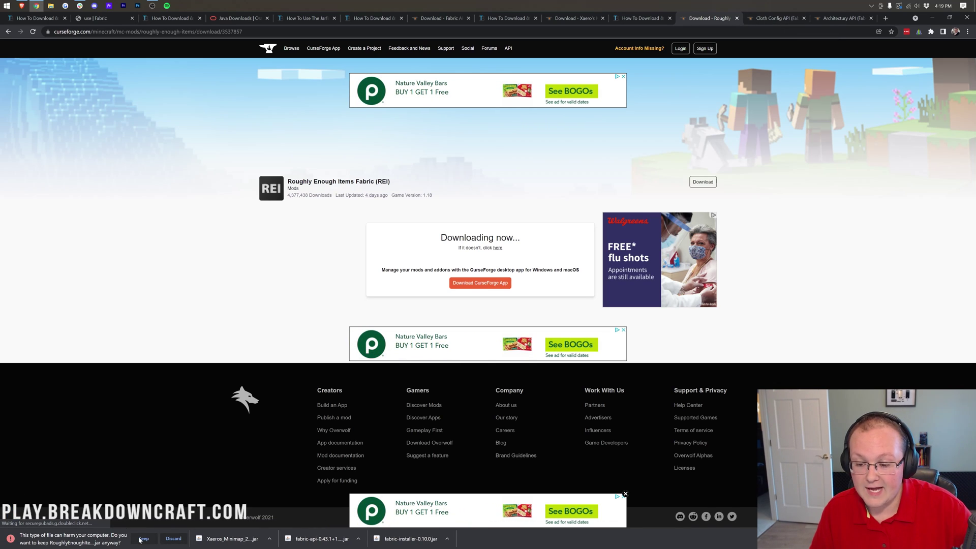
{"action": "left_click", "coordinate": [143, 538]}
- Start the download of Cloth Config API [Fabric 1.18] v6.0.42 from its CurseForge page
{"action": "left_click", "coordinate": [796, 18]}
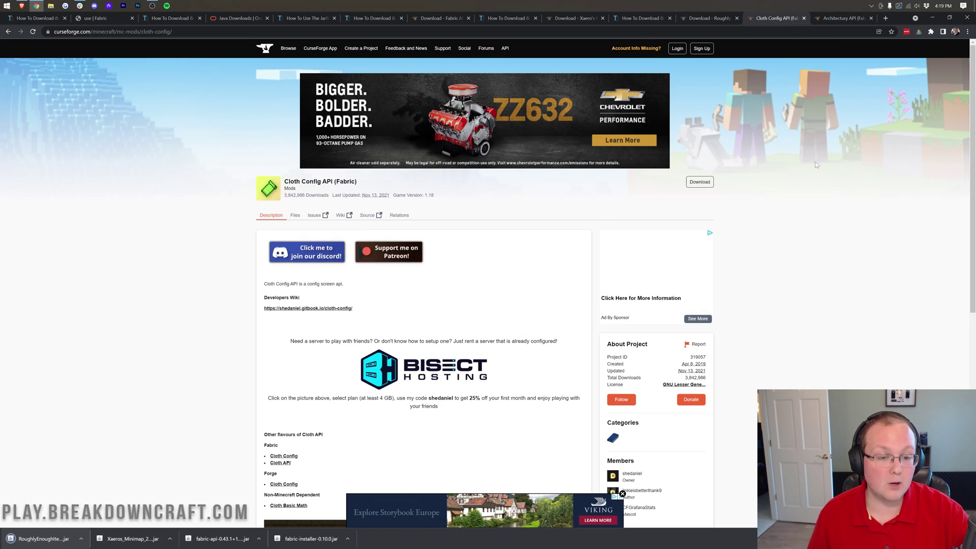
{"action": "scroll", "coordinate": [816, 164], "scroll_direction": "down", "scroll_amount": 4}
{"action": "left_click", "coordinate": [697, 377]}
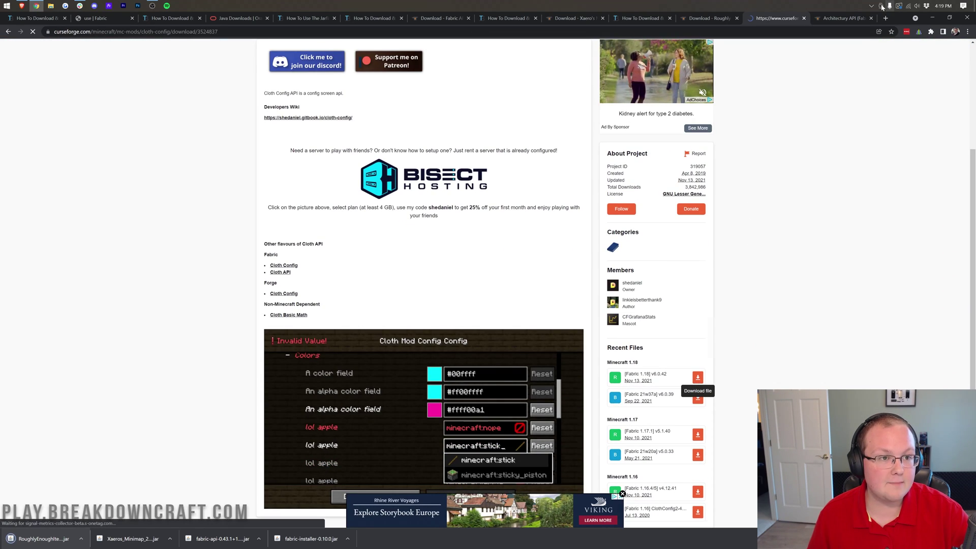
- Start the download of Architectury API [Fabric 1.18] v3.0.39 and keep the downloaded Cloth Config jar file
{"action": "left_click", "coordinate": [844, 18]}
{"action": "scroll", "coordinate": [679, 268], "scroll_direction": "down", "scroll_amount": 6}
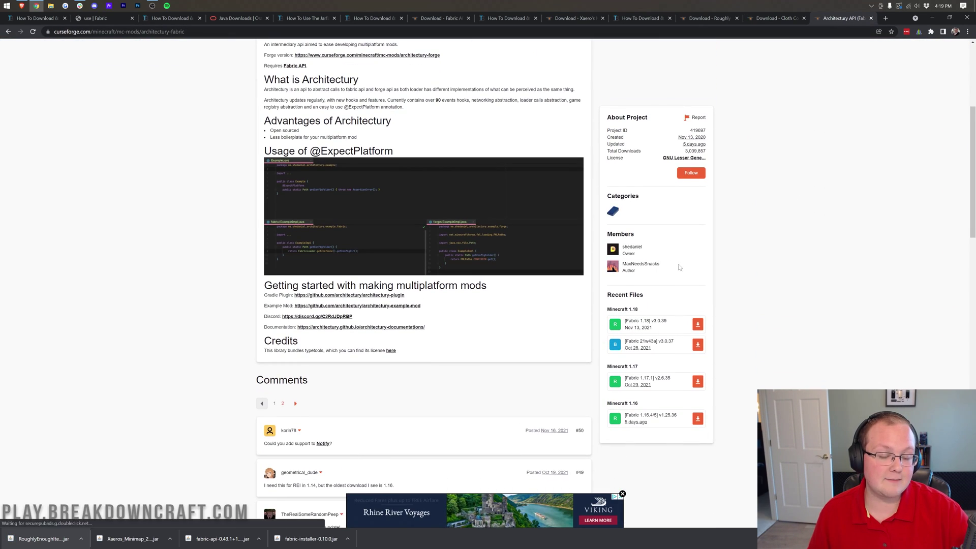
{"action": "left_click", "coordinate": [697, 324]}
{"action": "left_click", "coordinate": [769, 18]}
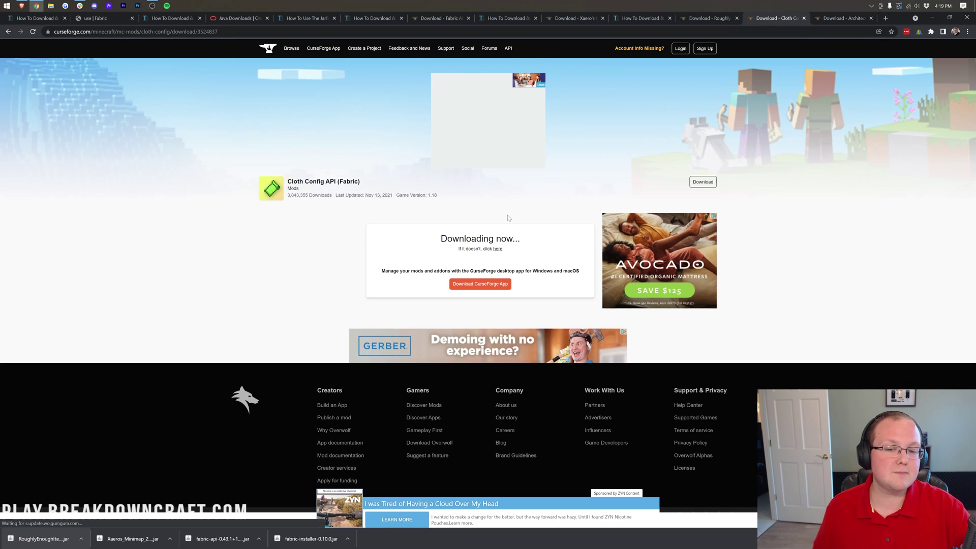
{"action": "left_click", "coordinate": [144, 538]}
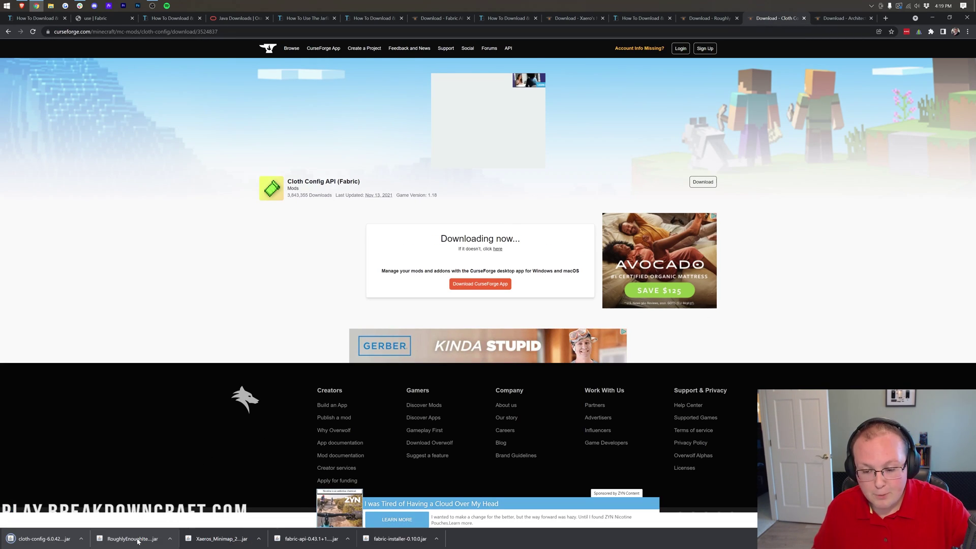
- Check which other mods the Roughly Enough Items page lists as required, highlighting the Requires line
{"action": "left_click", "coordinate": [695, 18]}
{"action": "key", "text": "alt+Left"}
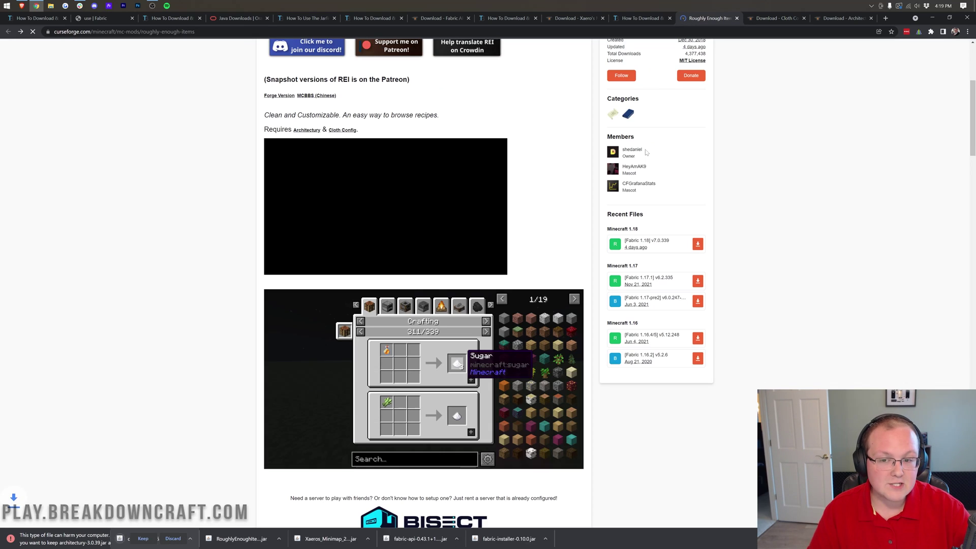
{"action": "scroll", "coordinate": [498, 174], "scroll_direction": "up", "scroll_amount": 5}
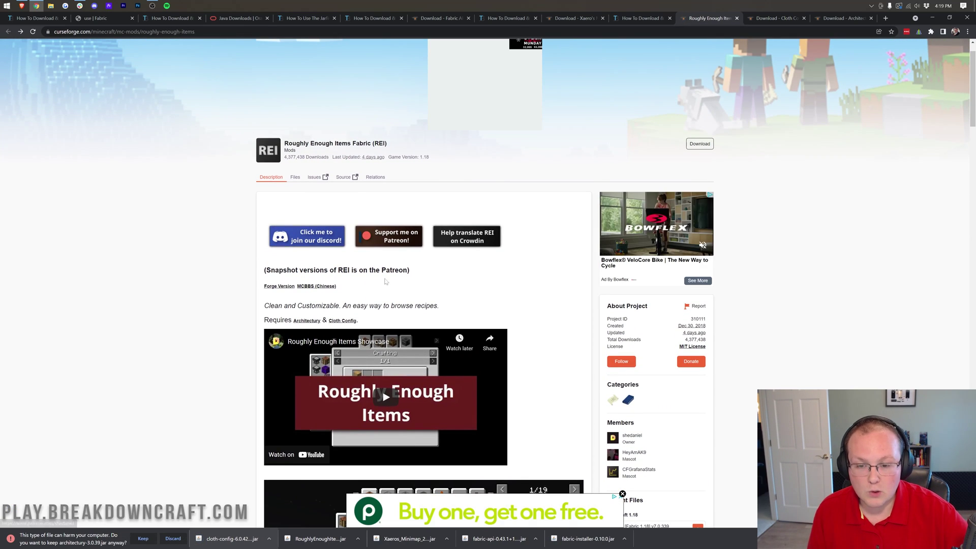
{"action": "scroll", "coordinate": [380, 285], "scroll_direction": "down", "scroll_amount": 2}
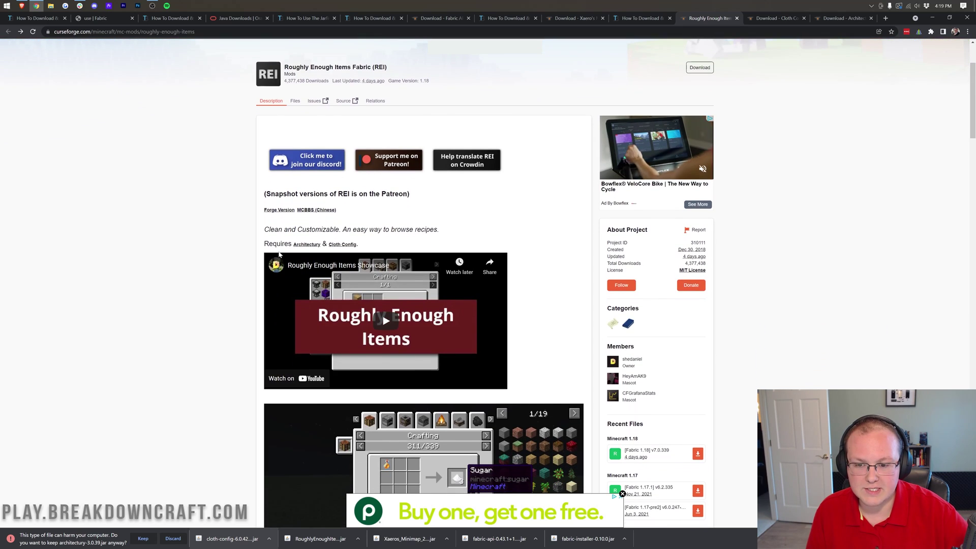
{"action": "left_click_drag", "start_coordinate": [264, 244], "coordinate": [377, 242]}
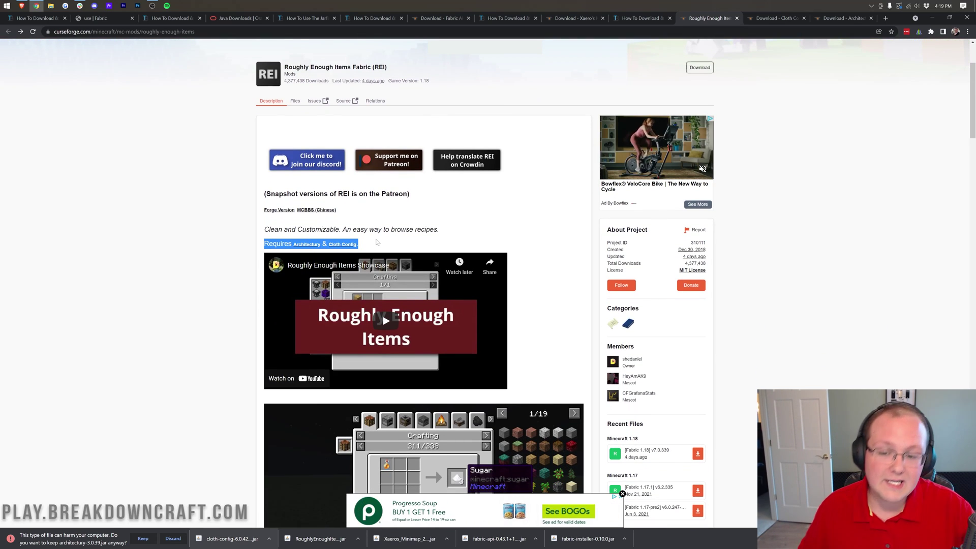
{"action": "left_click", "coordinate": [377, 242]}
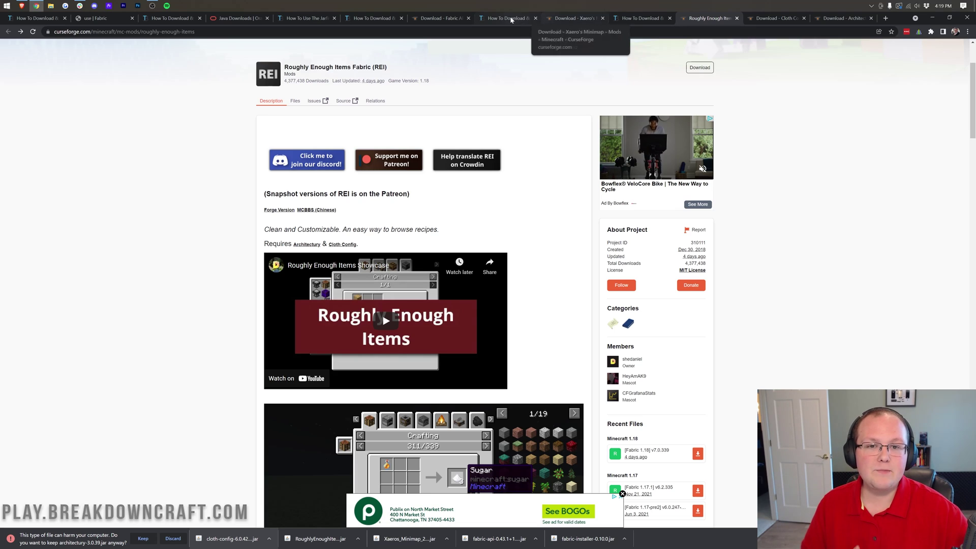
- Revisit the Fabric API and Cloth Config API download pages and keep the architectury-3.0.39.jar download
{"action": "left_click", "coordinate": [441, 18]}
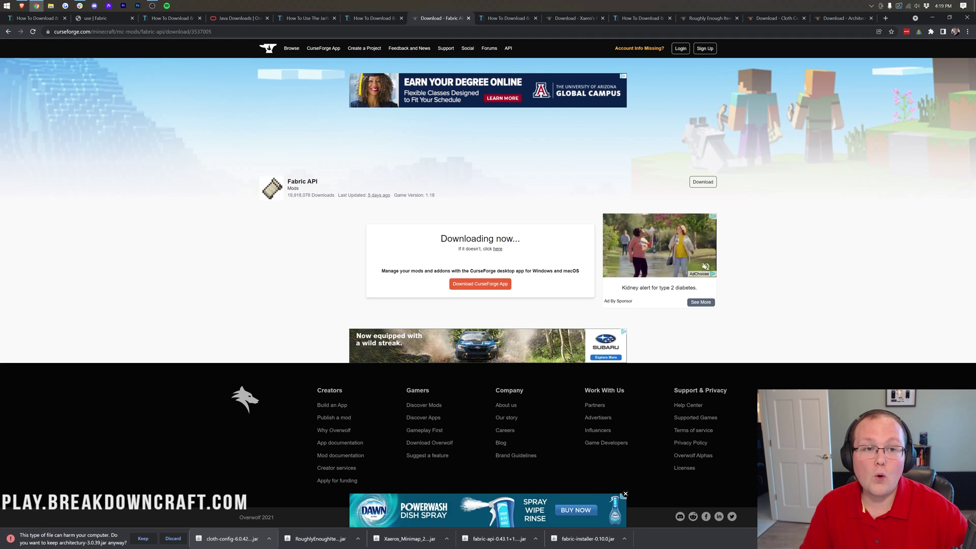
{"action": "left_click", "coordinate": [783, 18]}
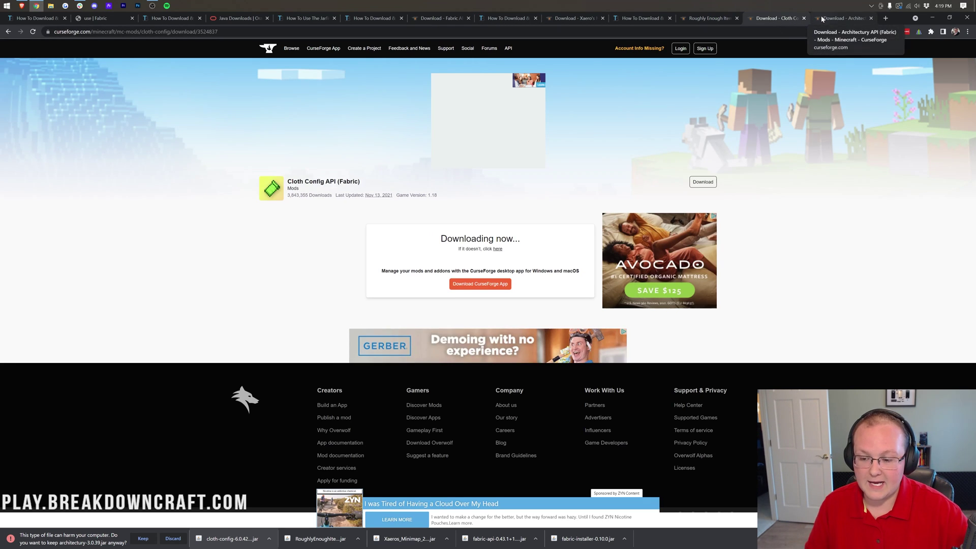
{"action": "left_click", "coordinate": [822, 19]}
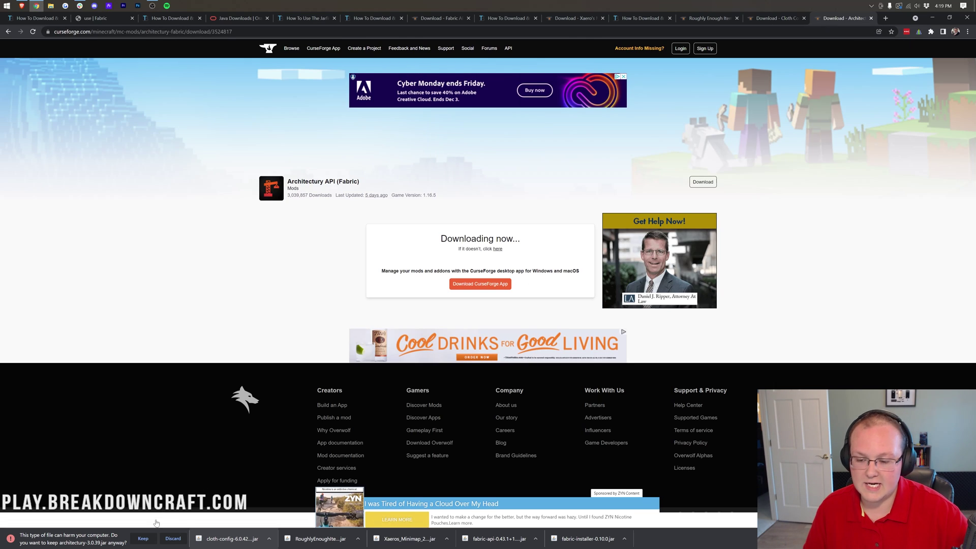
{"action": "left_click", "coordinate": [143, 538]}
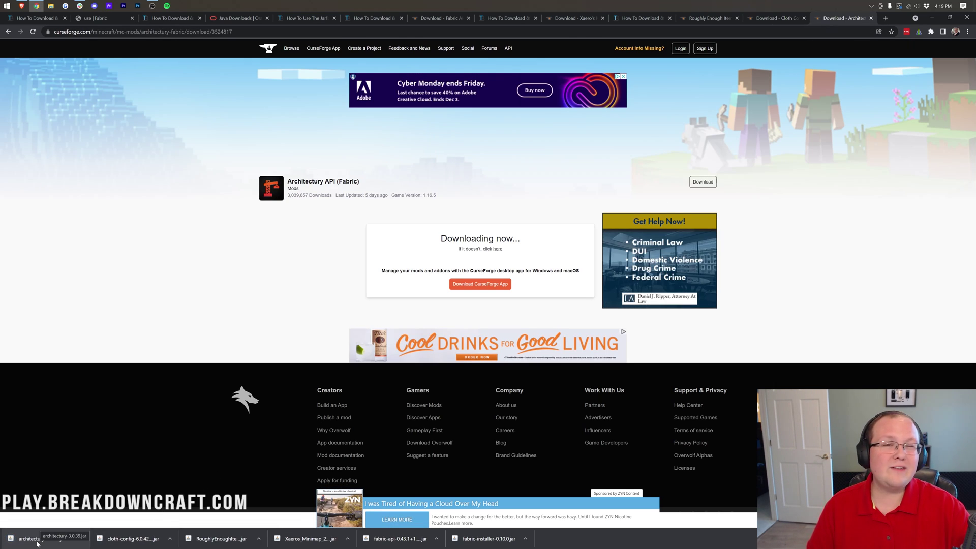
- Minimize the browser and open the Downloads folder in File Explorer
{"action": "left_click", "coordinate": [932, 18]}
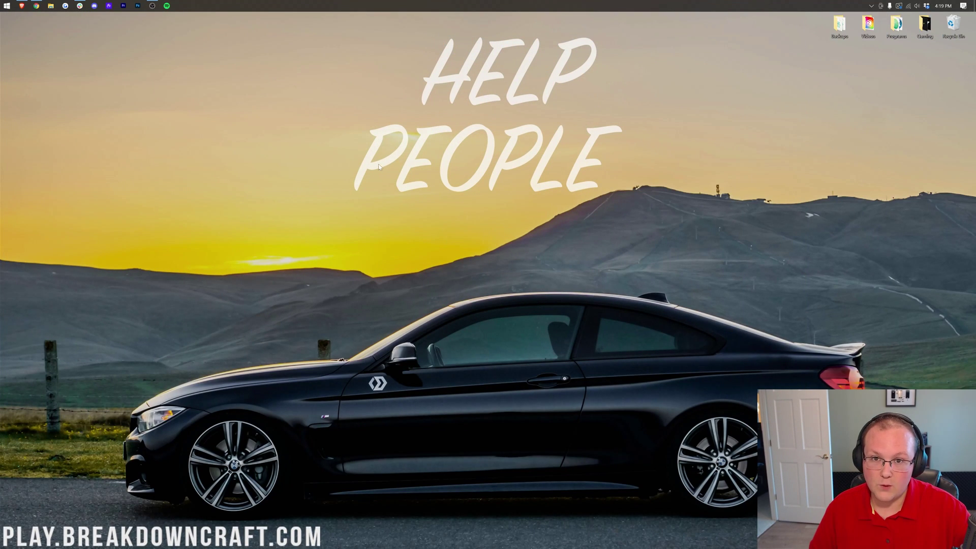
{"action": "left_click", "coordinate": [2, 3]}
{"action": "type", "text": "down"}
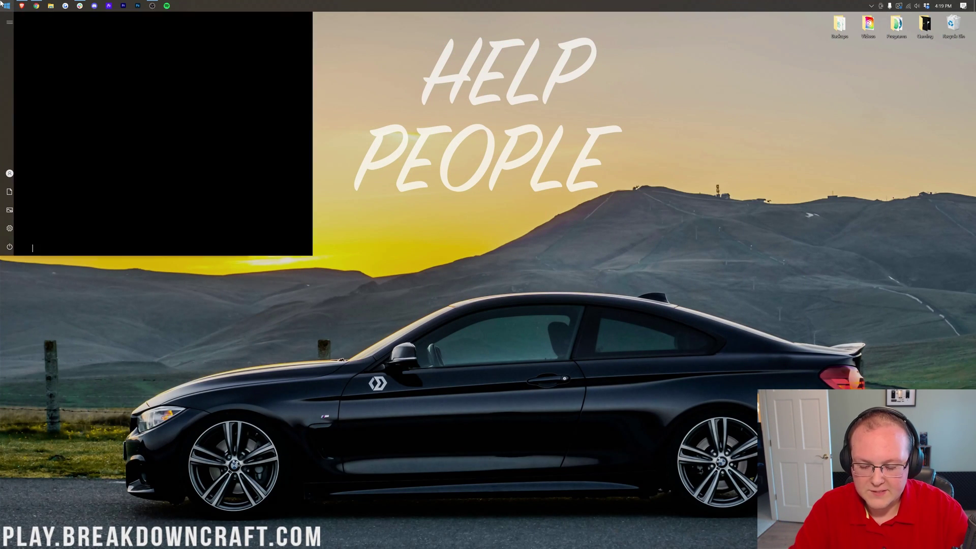
{"action": "key", "text": "Return"}
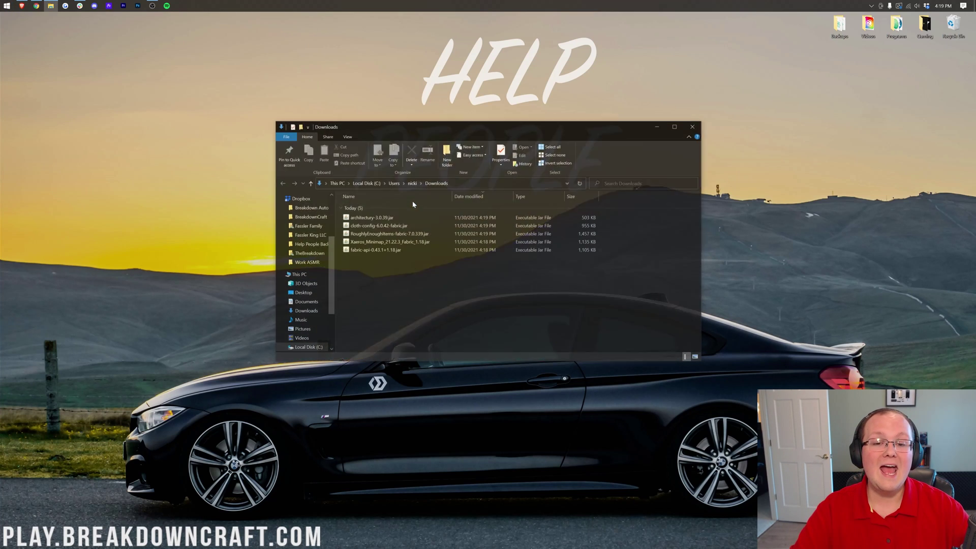
- Move all five downloaded mod jar files from the Downloads folder onto the desktop and line them up in one row
{"action": "key", "text": "ctrl+a"}
{"action": "left_click_drag", "start_coordinate": [399, 234], "coordinate": [427, 99]}
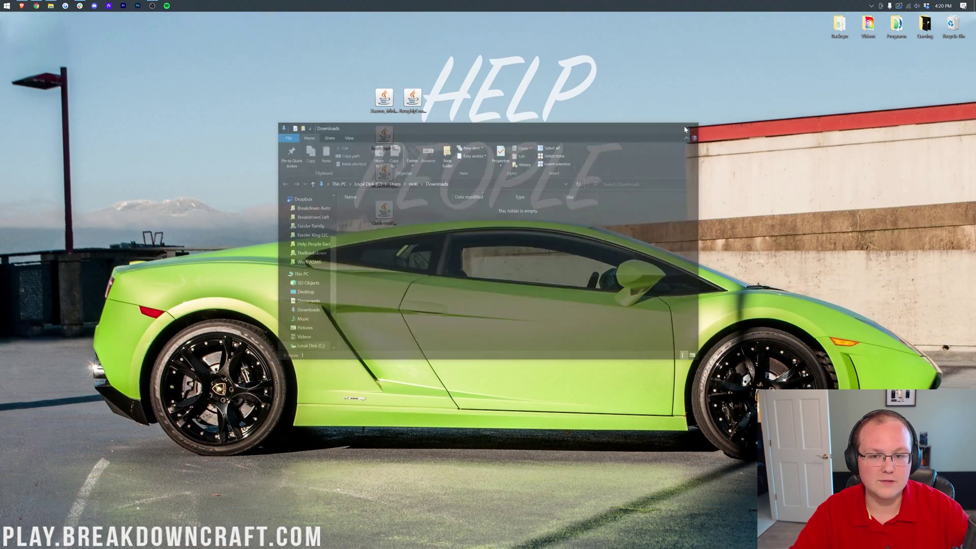
{"action": "left_click_drag", "start_coordinate": [383, 133], "coordinate": [356, 99]}
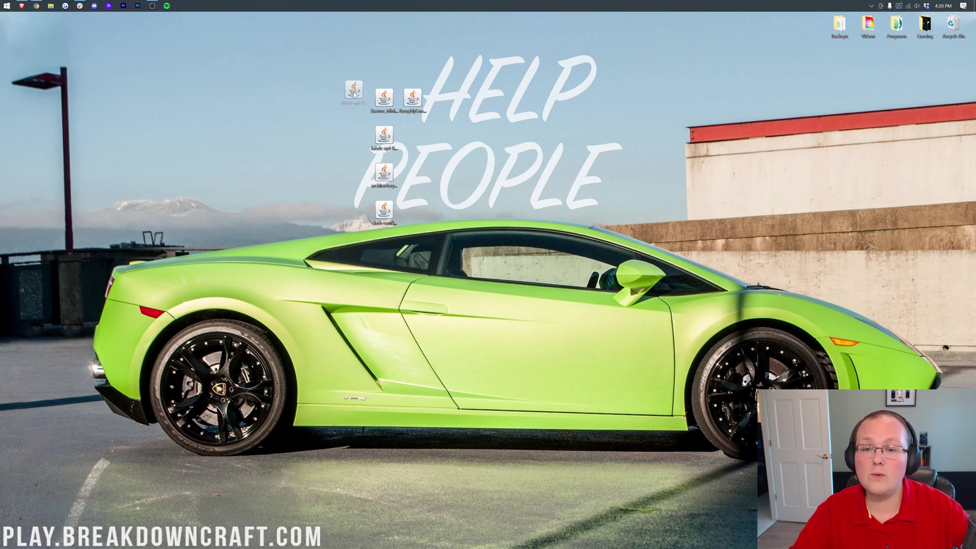
{"action": "left_click_drag", "start_coordinate": [383, 170], "coordinate": [442, 99]}
{"action": "left_click_drag", "start_coordinate": [401, 220], "coordinate": [487, 110]}
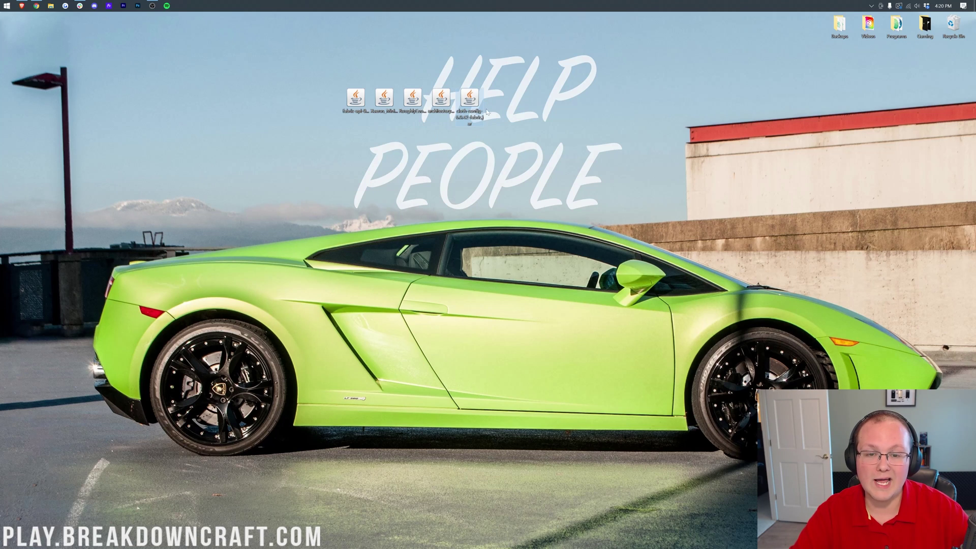
- Open the Run dialog, go to %appdata% and open the .minecraft folder
{"action": "left_click", "coordinate": [3, 5]}
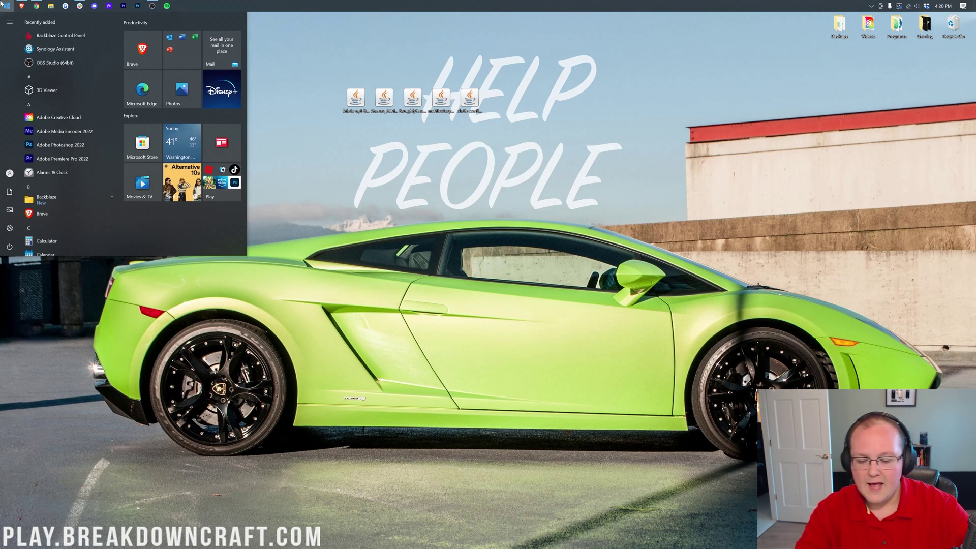
{"action": "type", "text": "run"}
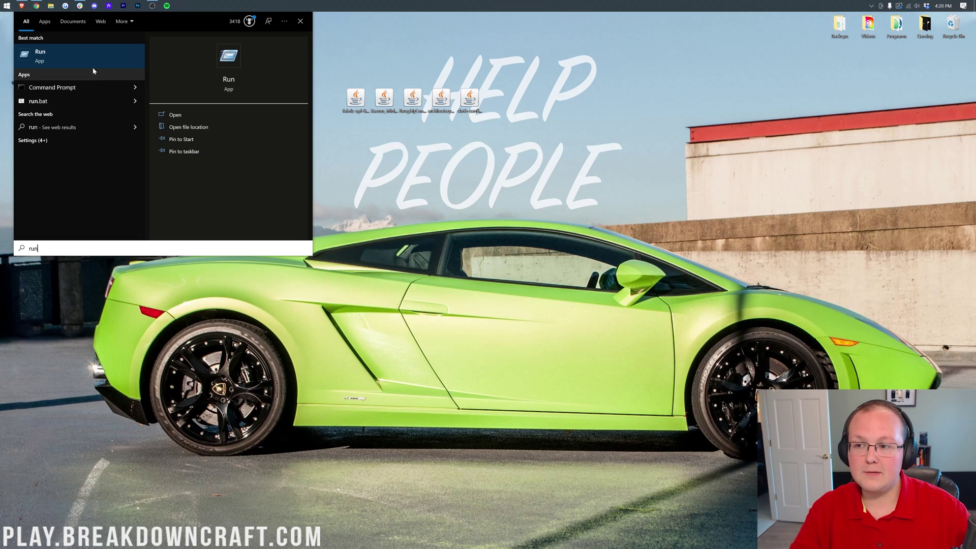
{"action": "key", "text": "Return"}
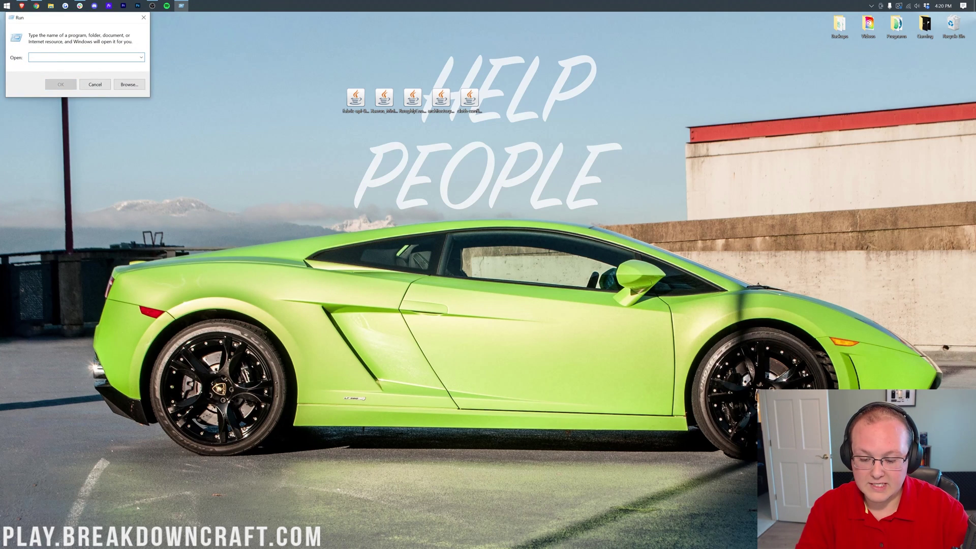
{"action": "type", "text": "%appdata%"}
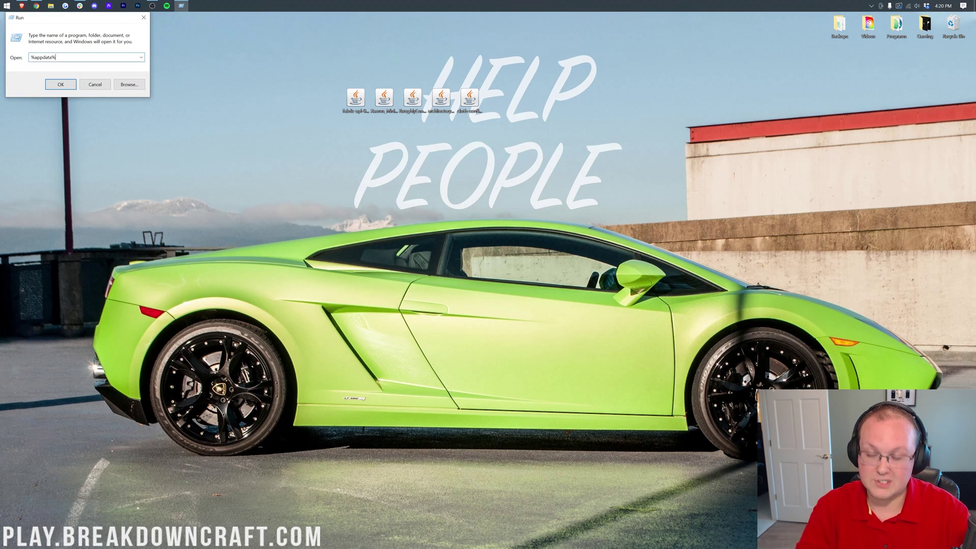
{"action": "key", "text": "Return"}
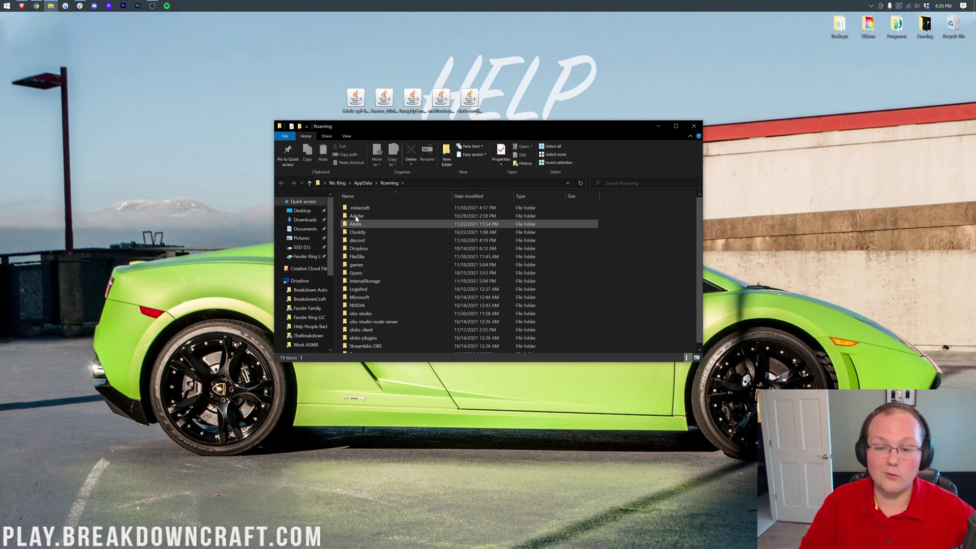
{"action": "double_click", "coordinate": [358, 208]}
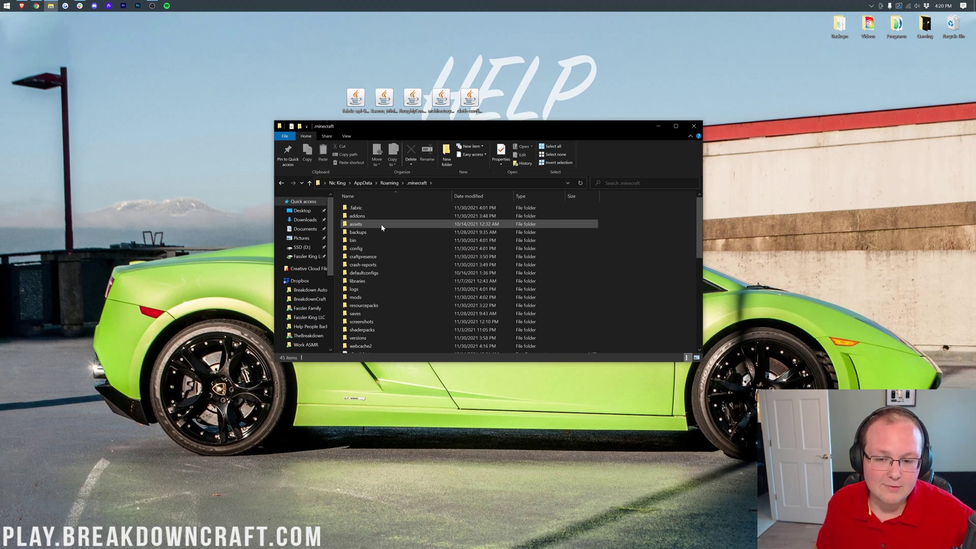
- Delete the existing mods folder in .minecraft, and create and open a new folder named mods
{"action": "left_click", "coordinate": [358, 298]}
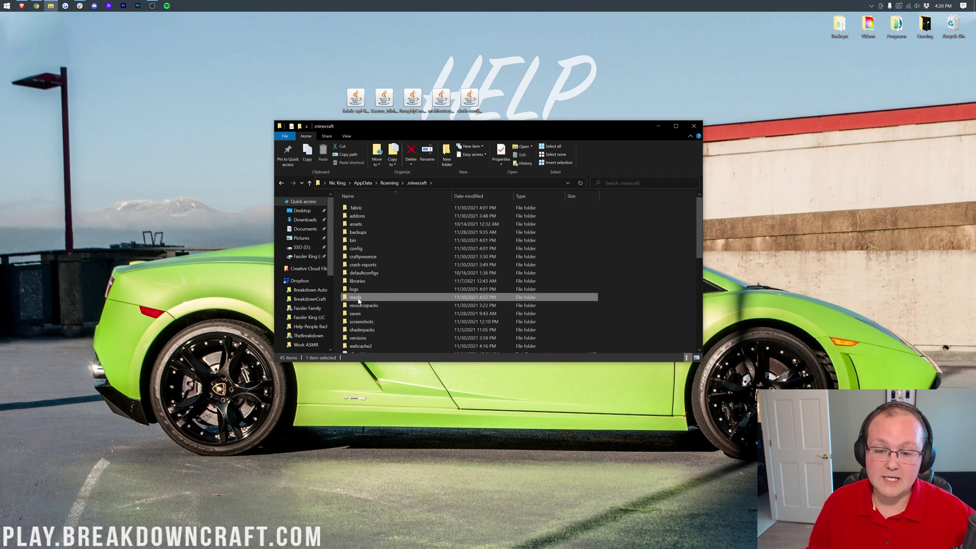
{"action": "left_click_drag", "start_coordinate": [358, 300], "coordinate": [953, 29]}
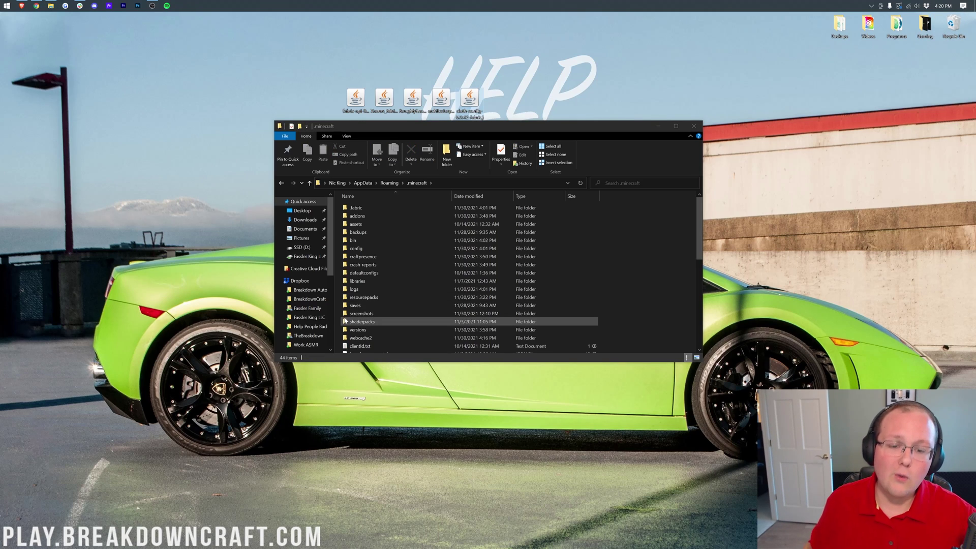
{"action": "right_click", "coordinate": [632, 228]}
{"action": "mouse_move", "coordinate": [653, 332]}
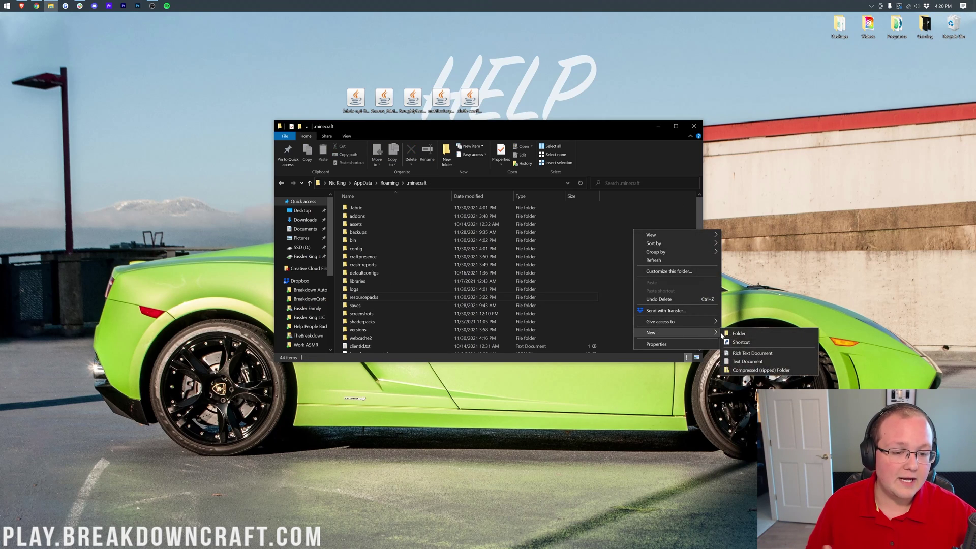
{"action": "left_click", "coordinate": [736, 334]}
{"action": "type", "text": "mods"}
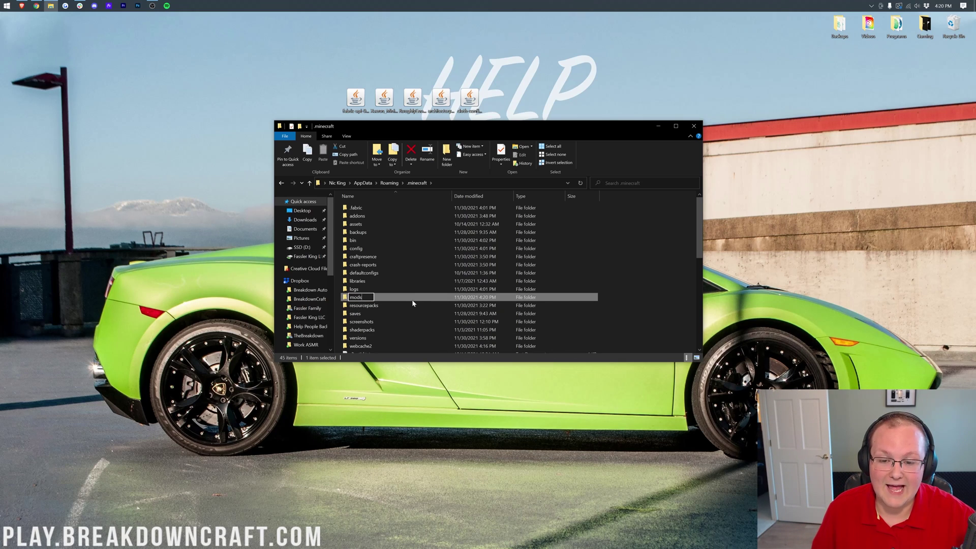
{"action": "double_click", "coordinate": [414, 300]}
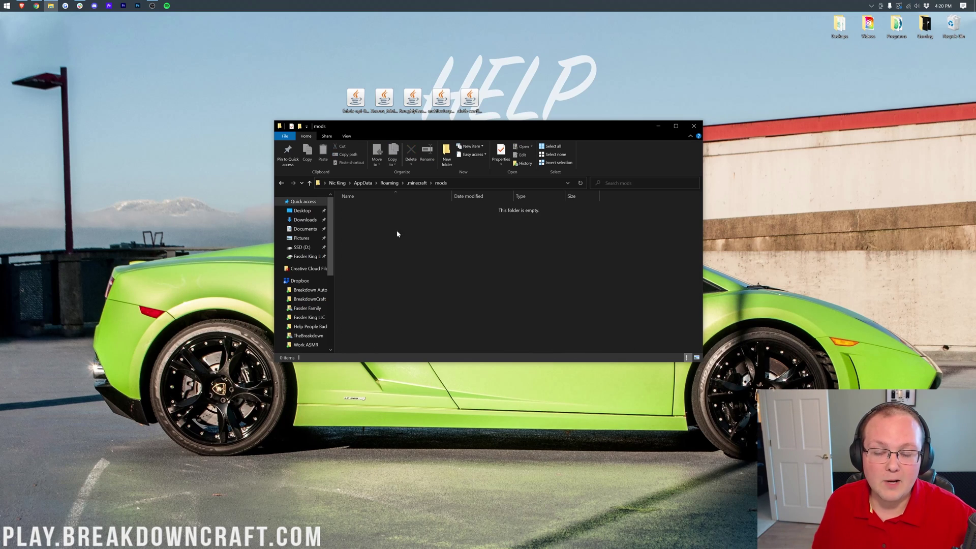
- Move the five mod jar files from the desktop into the mods folder and close the folder window
{"action": "left_click", "coordinate": [469, 99]}
{"action": "left_click_drag", "start_coordinate": [470, 108], "coordinate": [504, 269]}
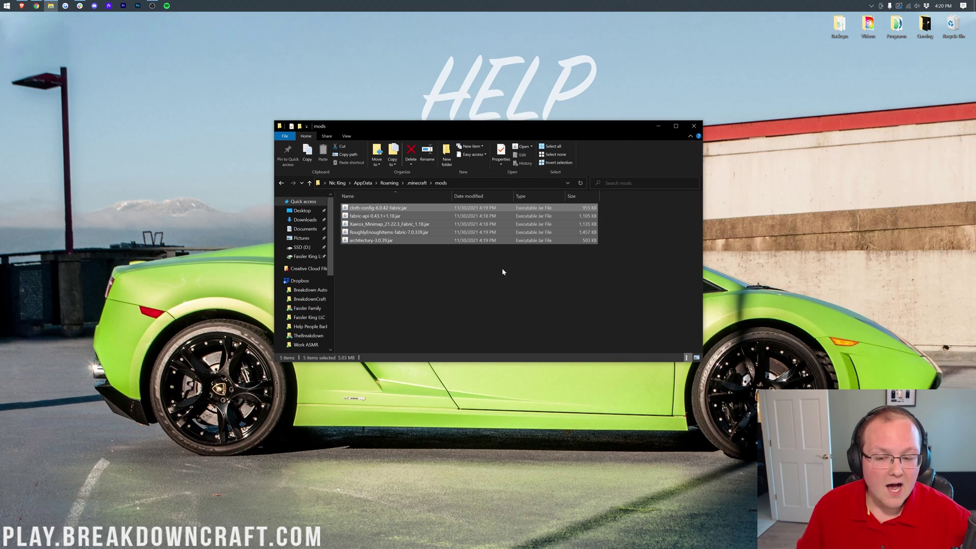
{"action": "left_click", "coordinate": [502, 270]}
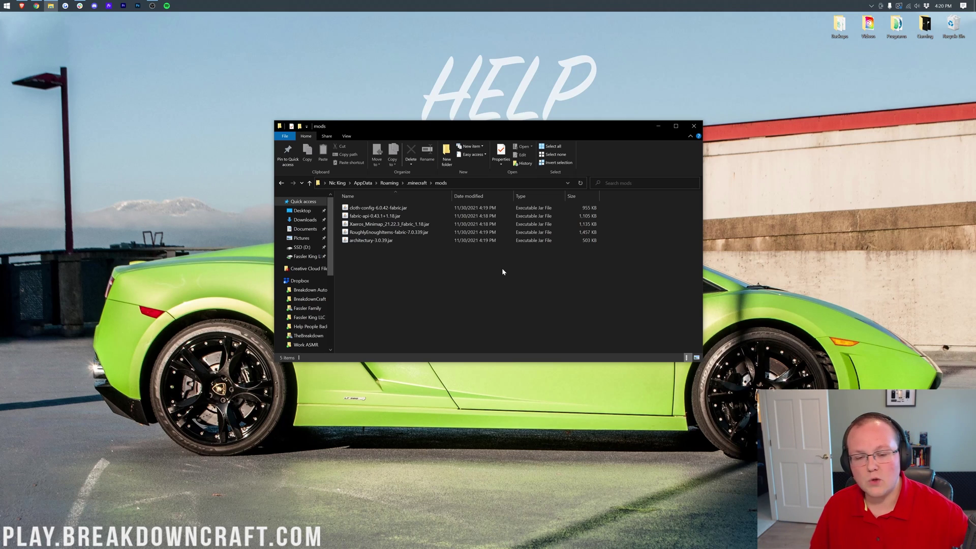
{"action": "right_click", "coordinate": [502, 272]}
{"action": "left_click", "coordinate": [414, 275]}
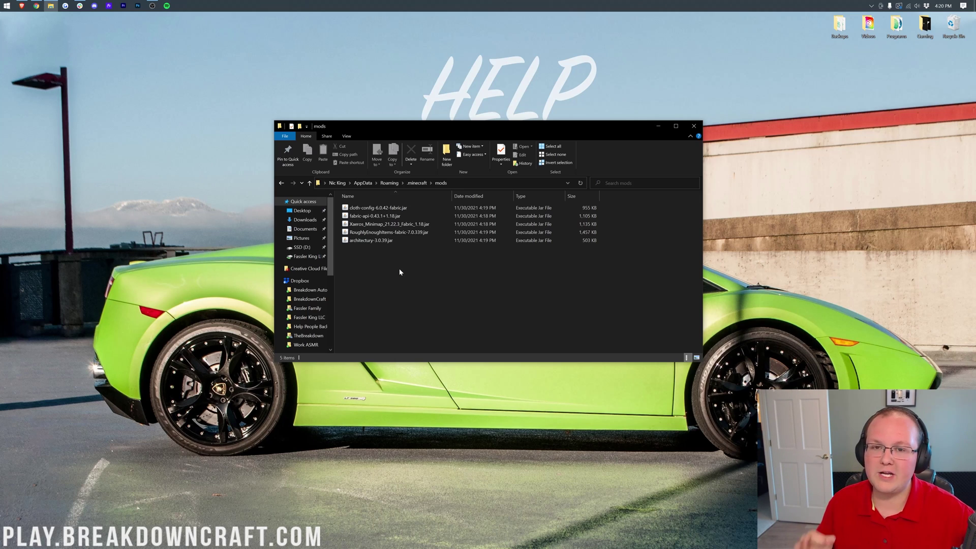
{"action": "left_click_drag", "start_coordinate": [399, 272], "coordinate": [529, 339]}
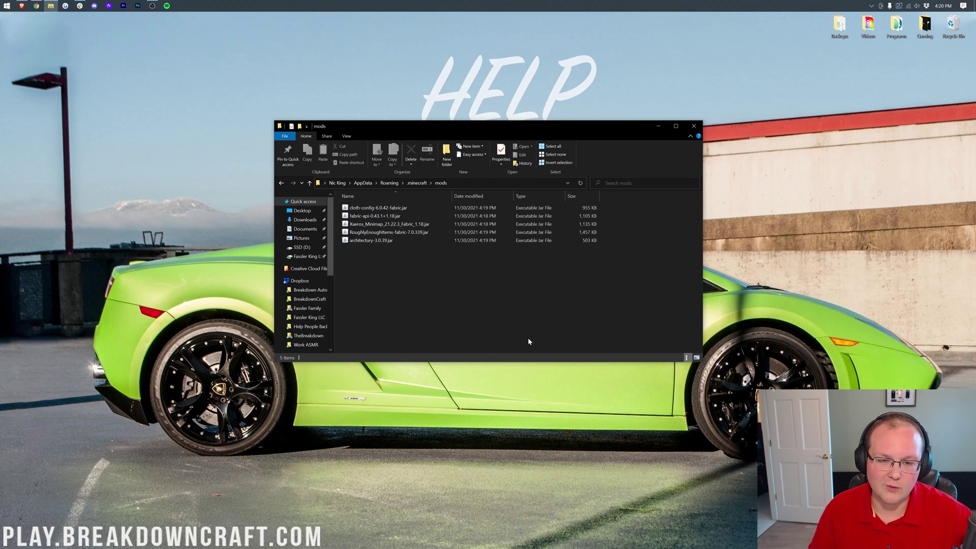
{"action": "left_click", "coordinate": [694, 126]}
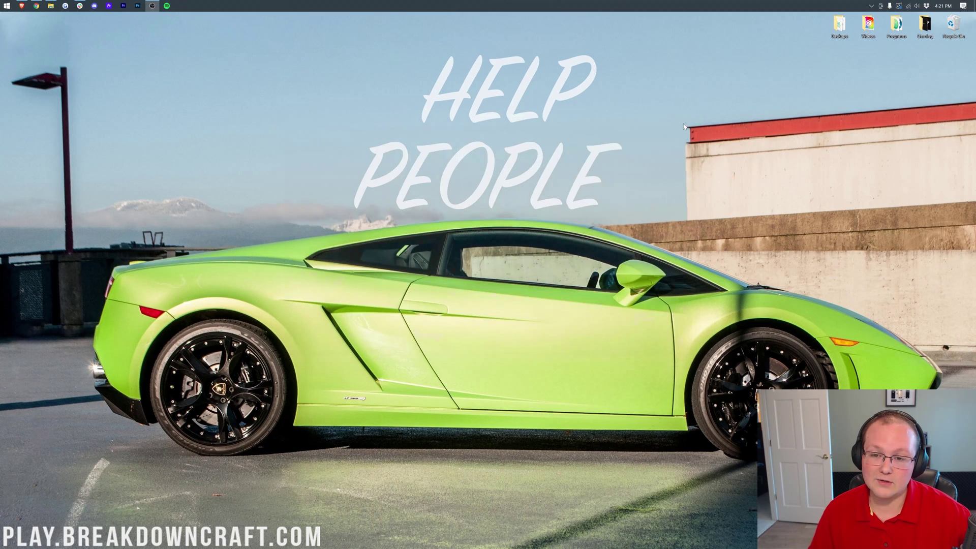
- Find the Minecraft Launcher on the computer and start it
{"action": "left_click", "coordinate": [1, 2]}
{"action": "type", "text": "mi"}
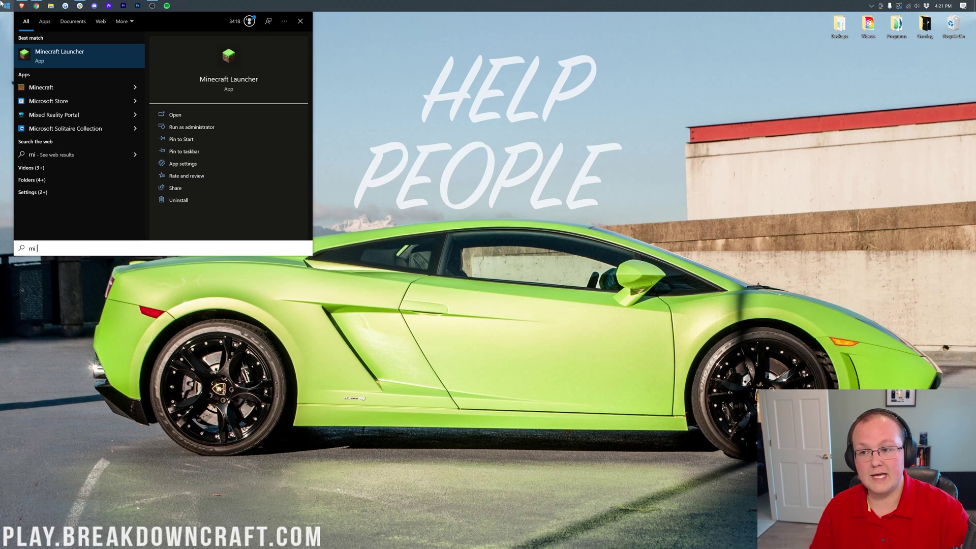
{"action": "key", "text": "Return"}
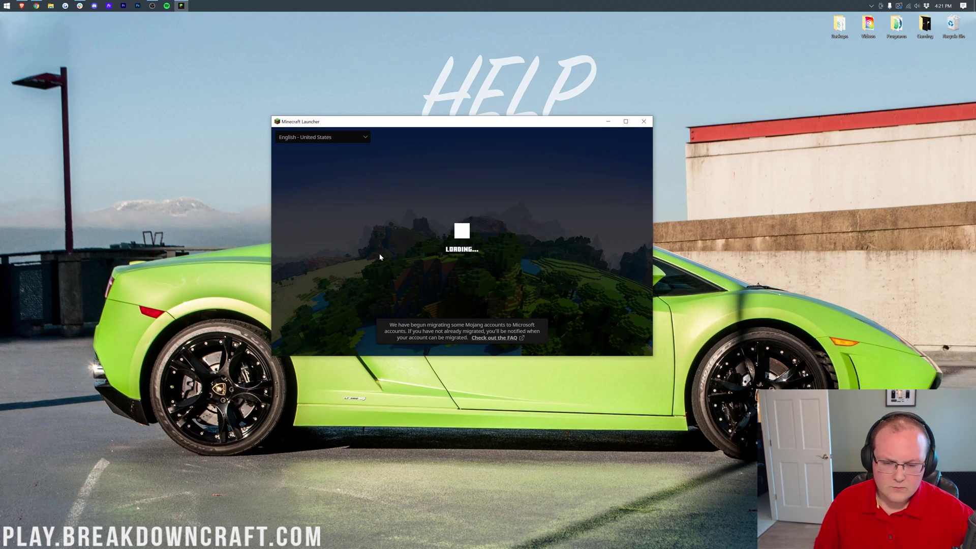
- Launch the Play.BreakdownCraft.com Fabric 1.18 installation, accepting the modified-installation risks and turning off further warnings
{"action": "left_click", "coordinate": [407, 312]}
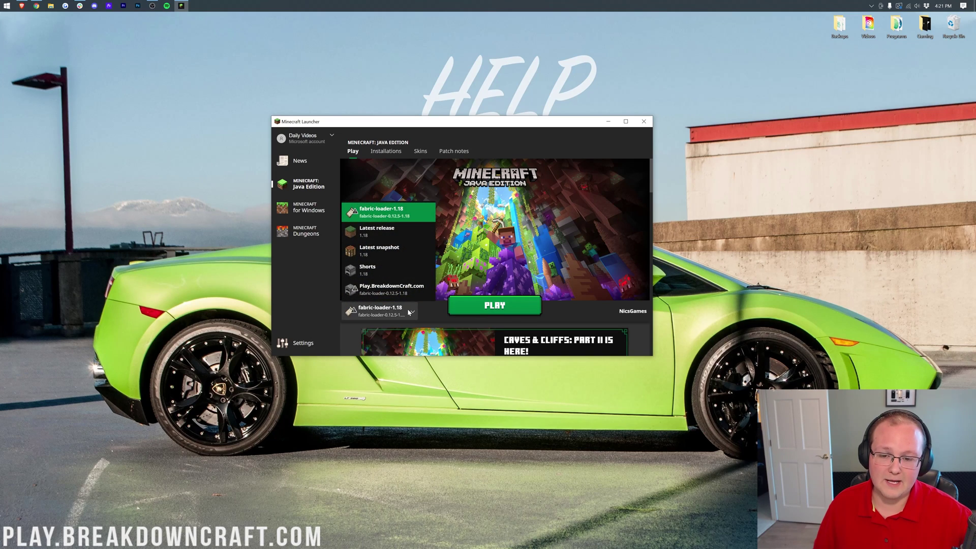
{"action": "left_click", "coordinate": [389, 288]}
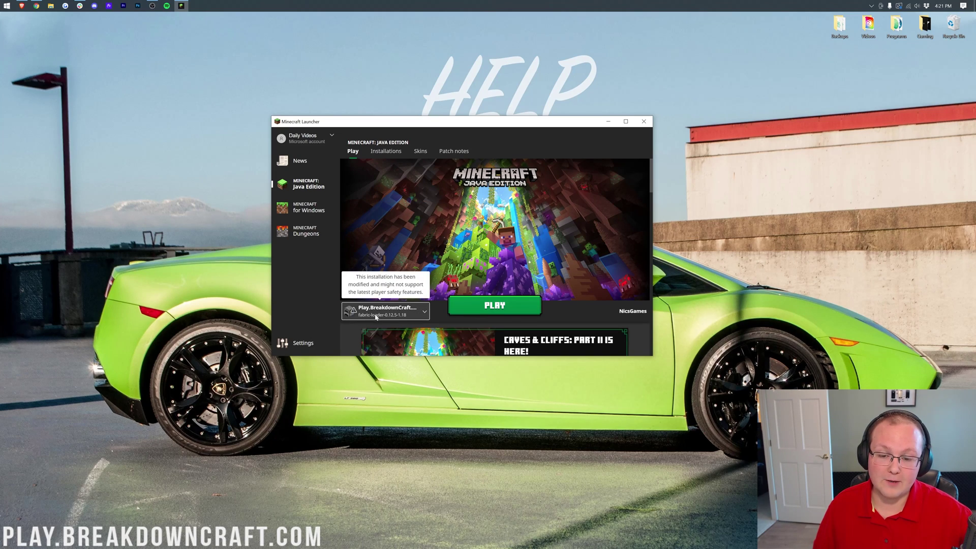
{"action": "left_click", "coordinate": [464, 304]}
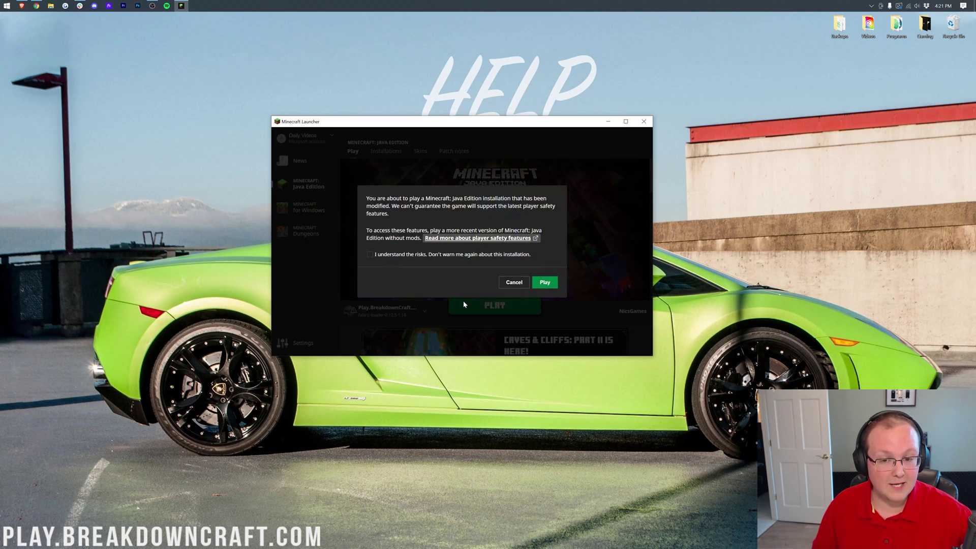
{"action": "left_click", "coordinate": [429, 256]}
{"action": "left_click", "coordinate": [553, 285]}
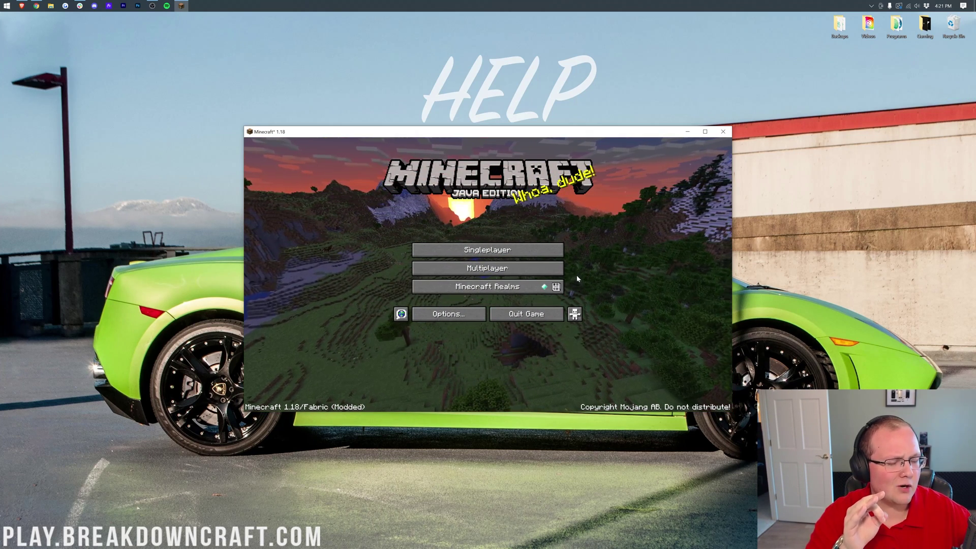
- Create a new singleplayer world named Fabric Mods with the game mode set to Creative
{"action": "left_click", "coordinate": [526, 250]}
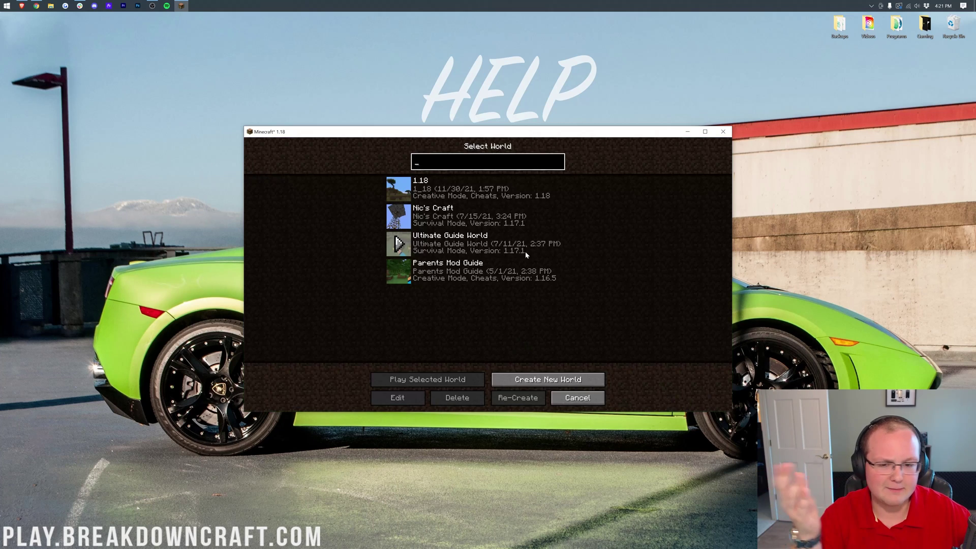
{"action": "left_click", "coordinate": [523, 384]}
{"action": "key", "text": "ctrl+a"}
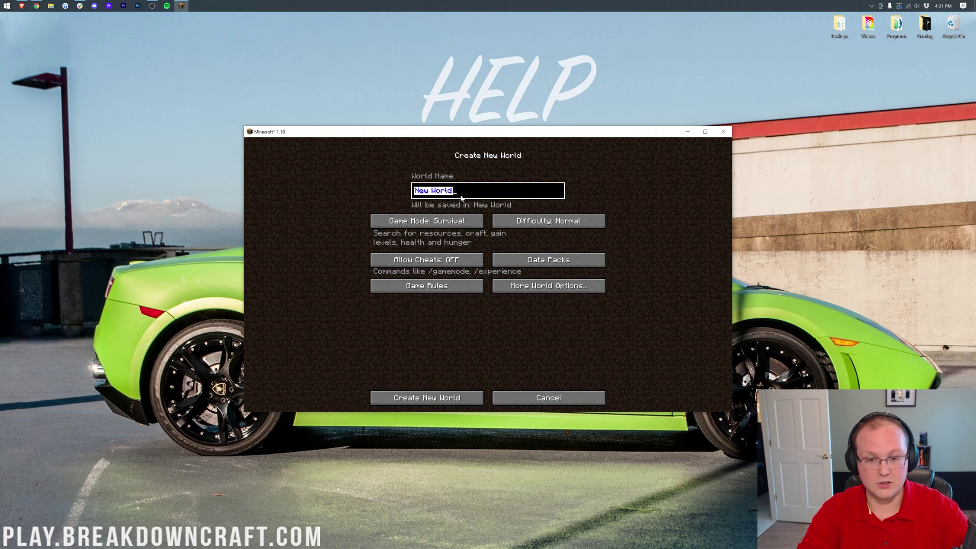
{"action": "type", "text": "Fabric Mods"}
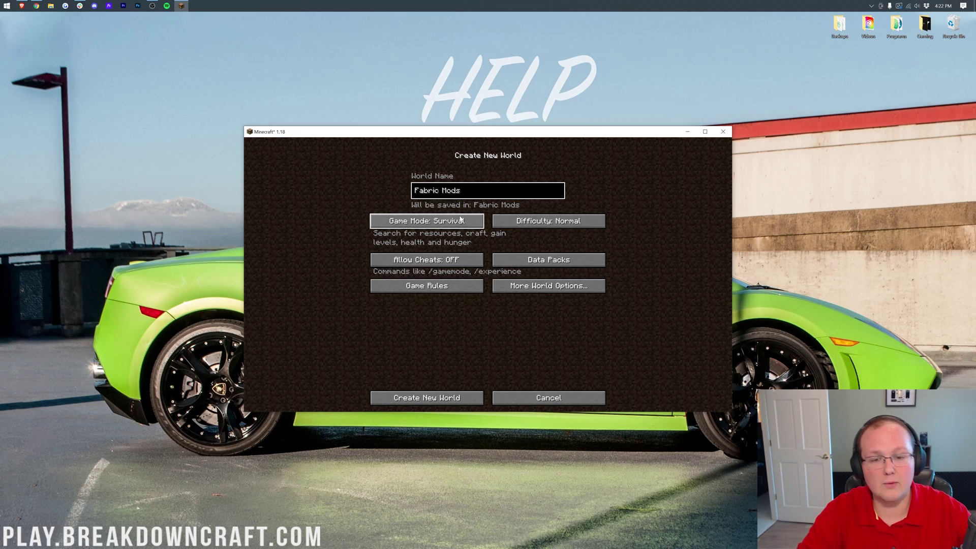
{"action": "left_click", "coordinate": [464, 220]}
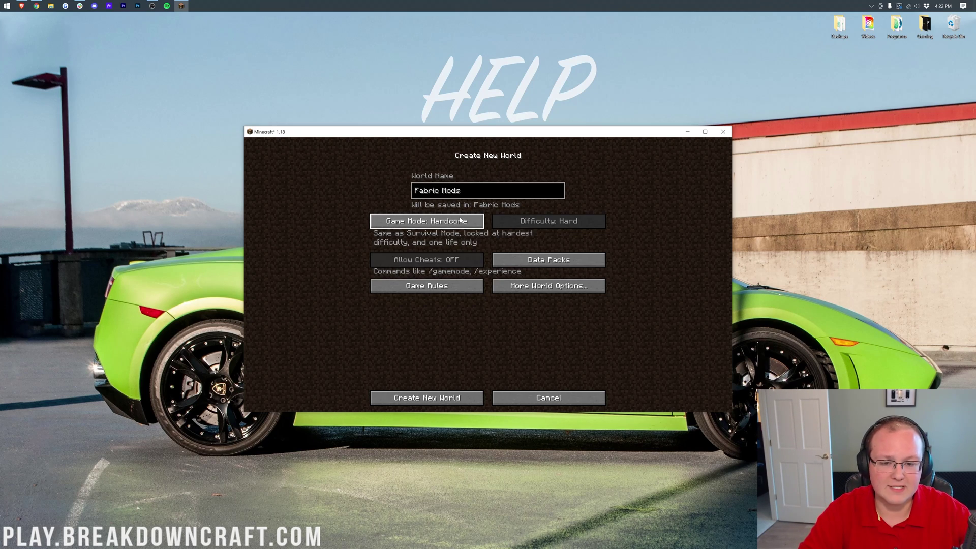
{"action": "left_click", "coordinate": [464, 220]}
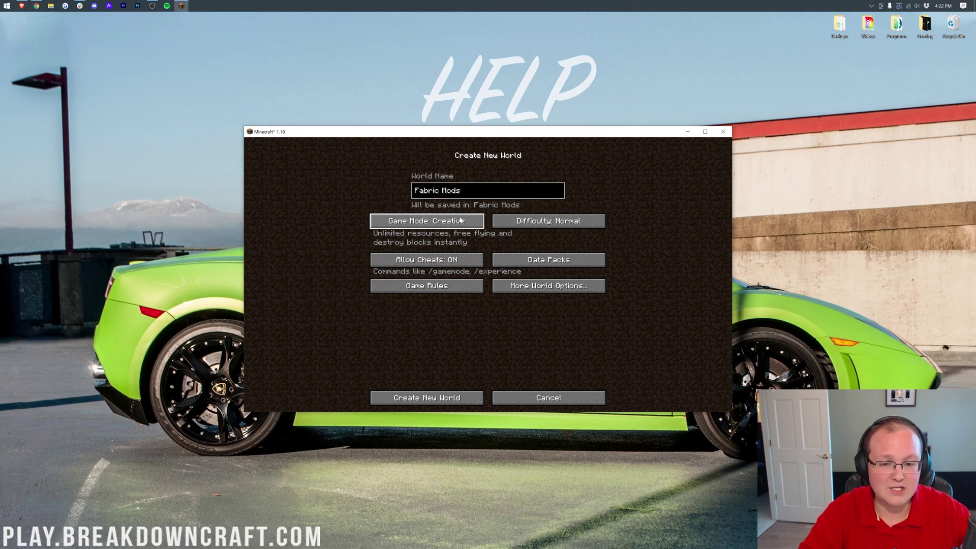
{"action": "left_click", "coordinate": [456, 401]}
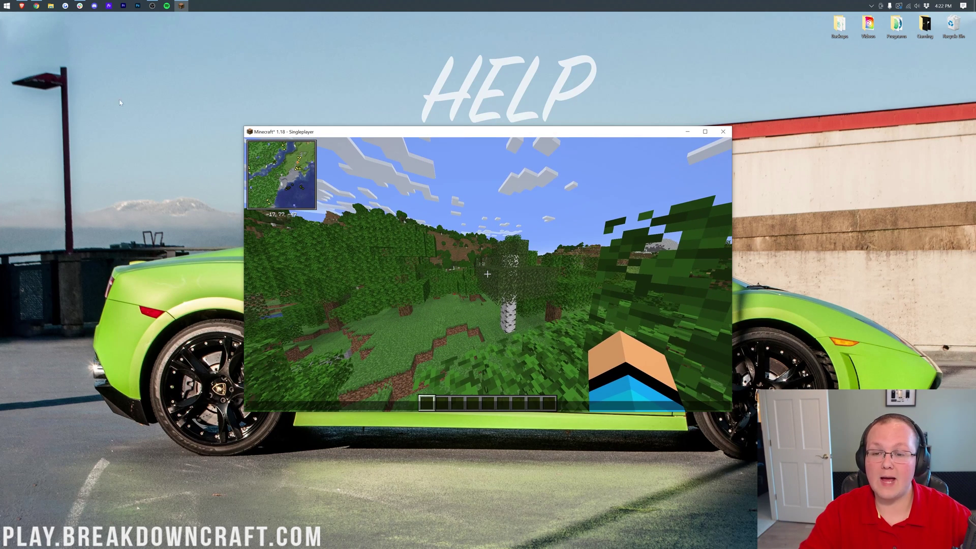
- Change the minimap's position from the game view's upper-left corner to its upper-right corner using the minimap settings
{"action": "left_click", "coordinate": [271, 185]}
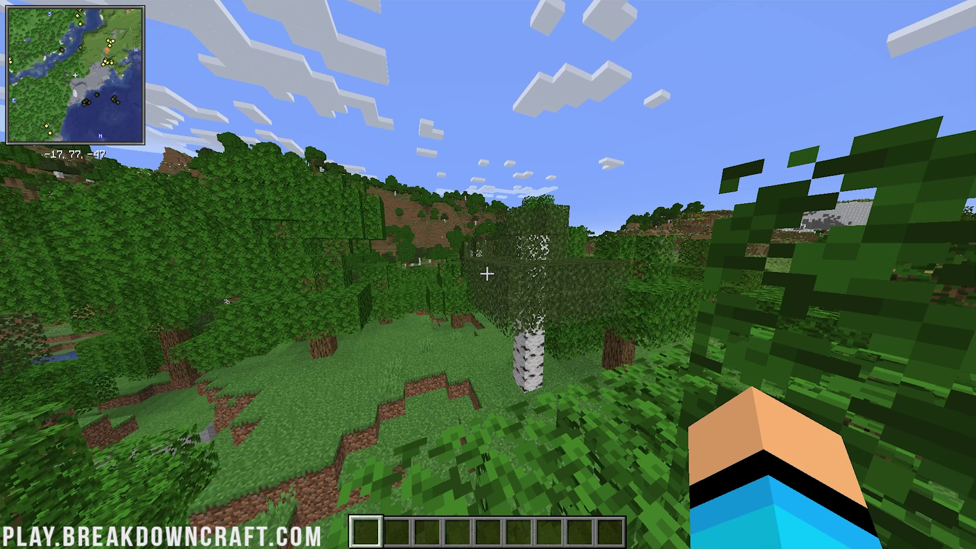
{"action": "key", "text": "y"}
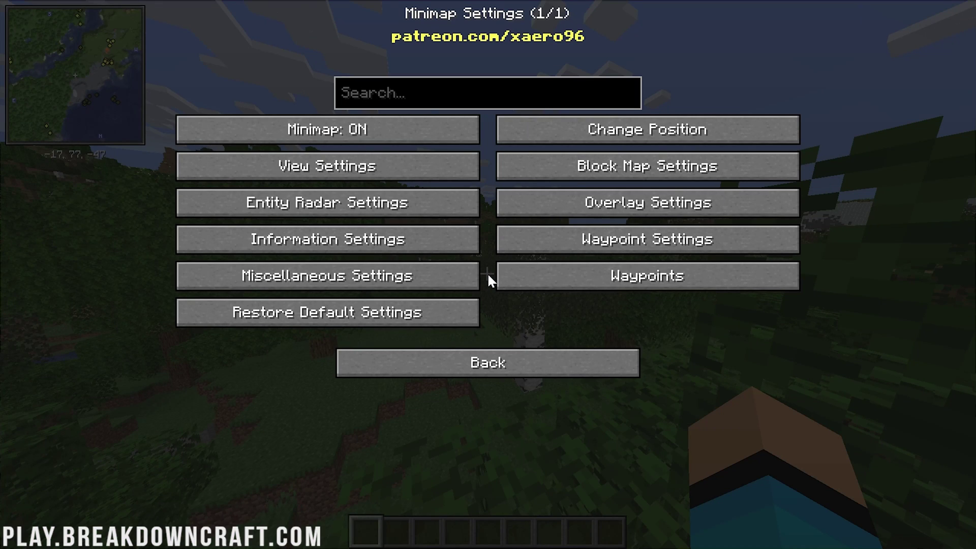
{"action": "key", "text": "Escape"}
{"action": "key", "text": "y"}
{"action": "left_click", "coordinate": [660, 138]}
{"action": "left_click_drag", "start_coordinate": [4, 61], "coordinate": [883, 90]}
{"action": "left_click", "coordinate": [445, 324]}
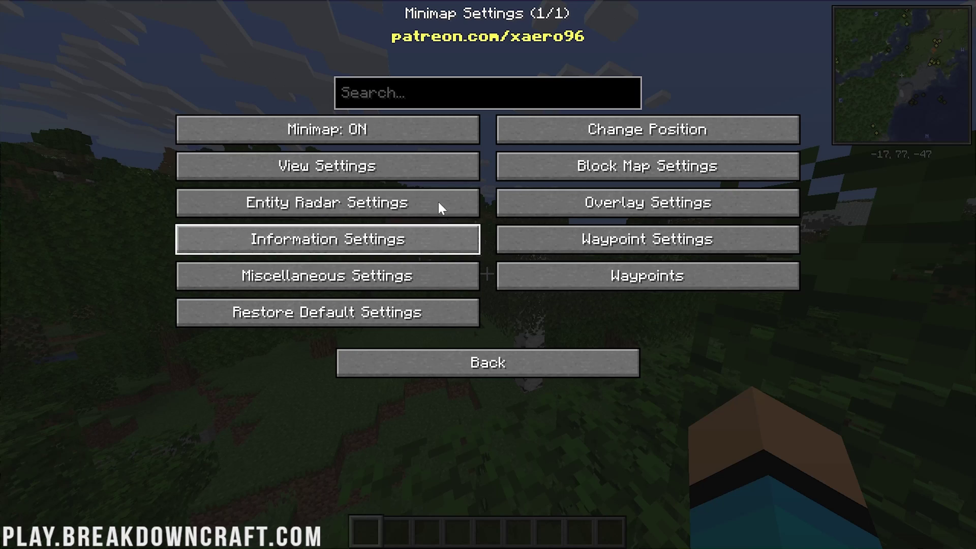
- Review the minimap's overlay settings and waypoint settings, then return to the game world
{"action": "left_click", "coordinate": [626, 200]}
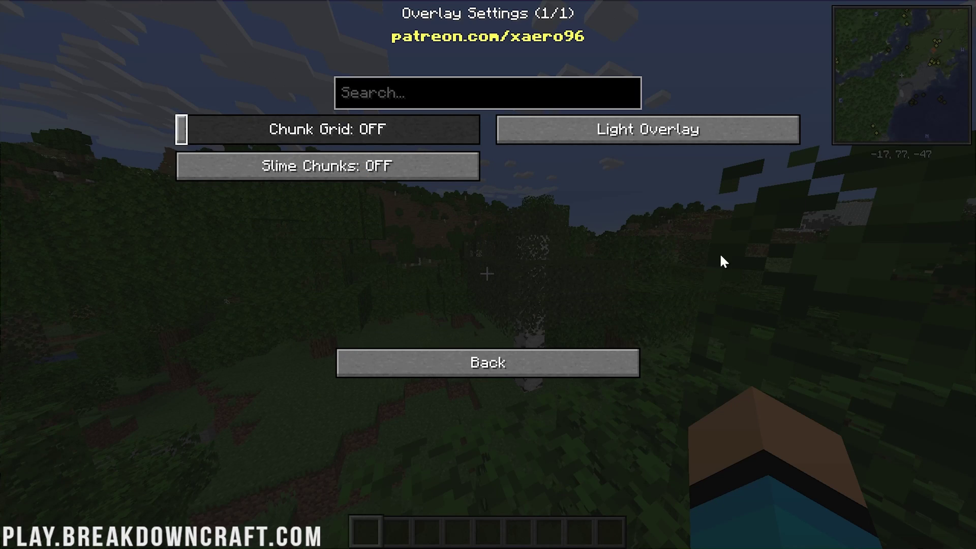
{"action": "left_click", "coordinate": [580, 358]}
{"action": "left_click", "coordinate": [645, 240]}
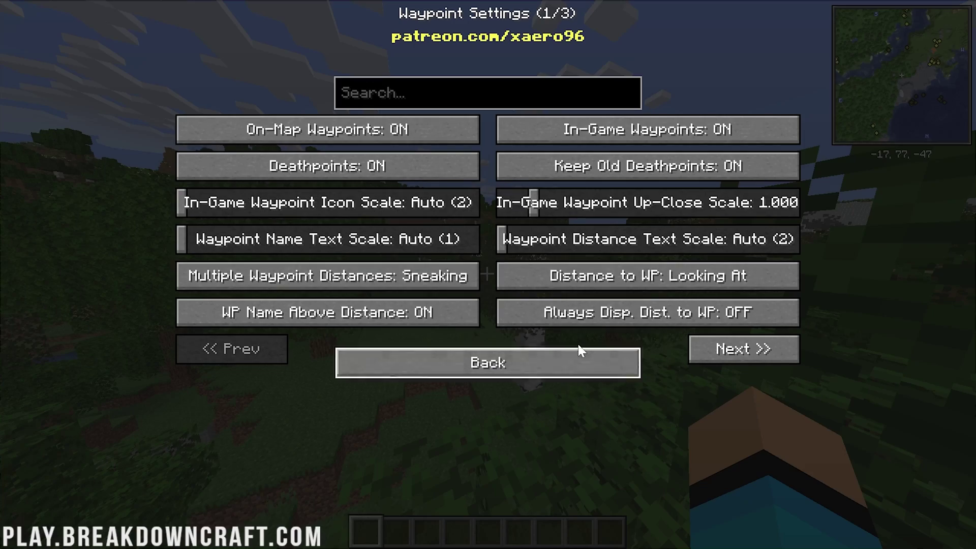
{"action": "left_click", "coordinate": [578, 354]}
{"action": "left_click", "coordinate": [578, 354]}
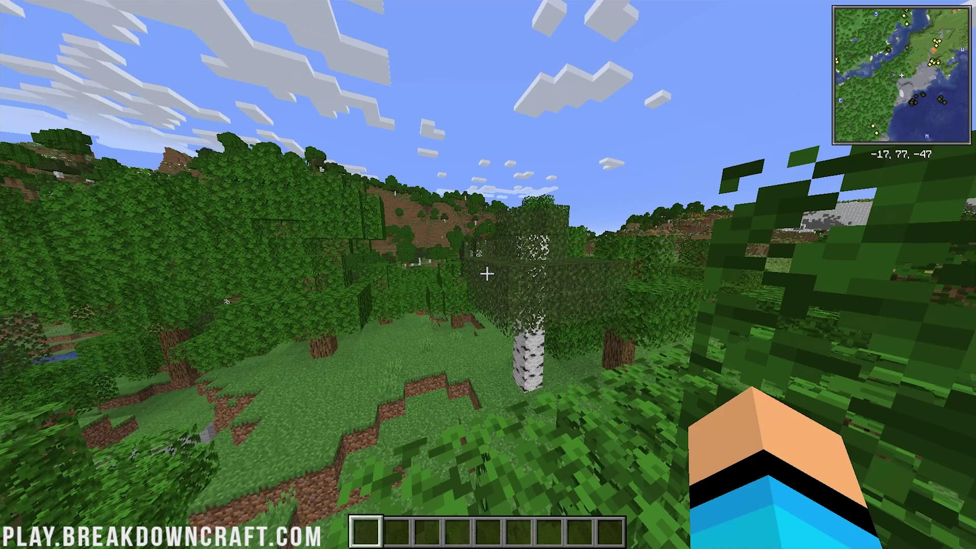
- Browse the inventory's item list to page 4 and request the acacia boat's crafting recipe
{"action": "key", "text": "e"}
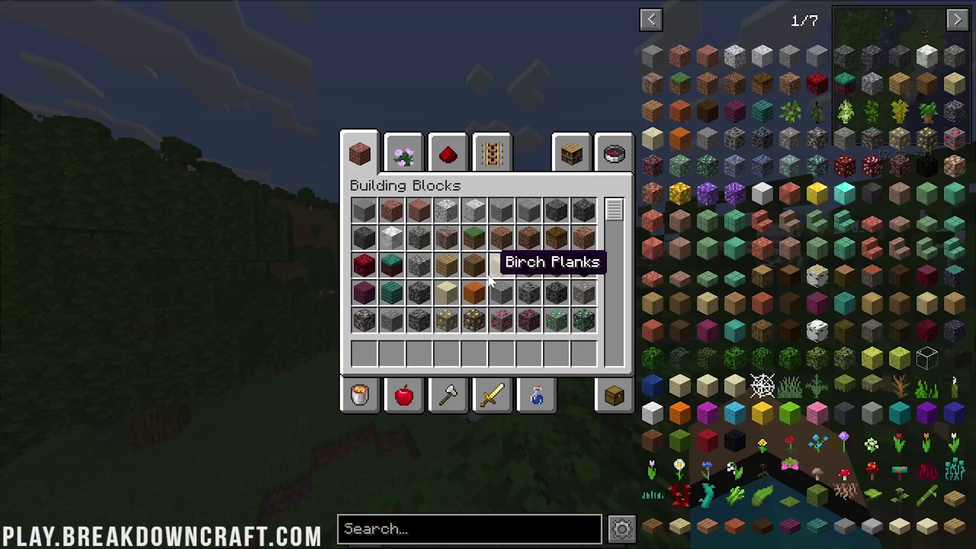
{"action": "left_click", "coordinate": [958, 18]}
{"action": "left_click", "coordinate": [958, 19]}
{"action": "left_click", "coordinate": [958, 19]}
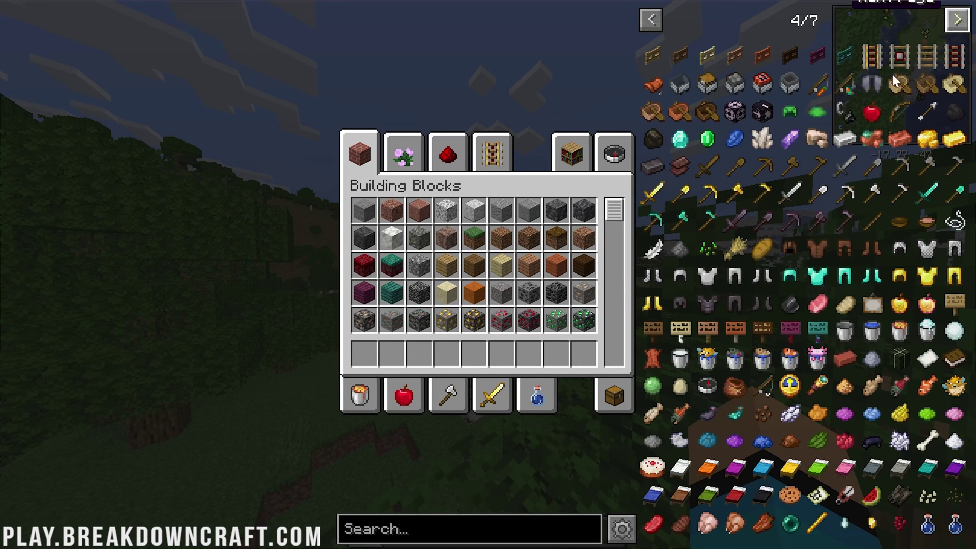
{"action": "left_click", "coordinate": [684, 105]}
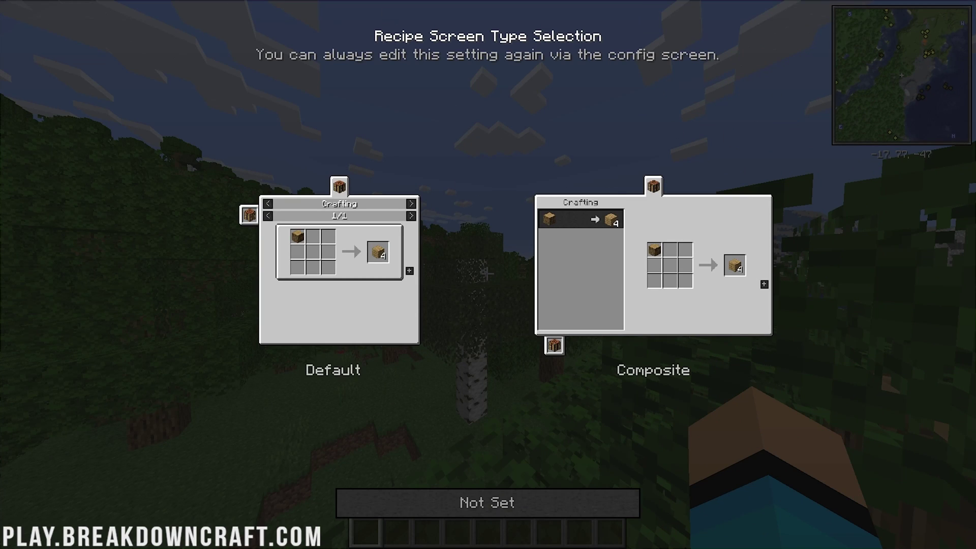
- Set the recipe screen type to Default
{"action": "left_click", "coordinate": [350, 277]}
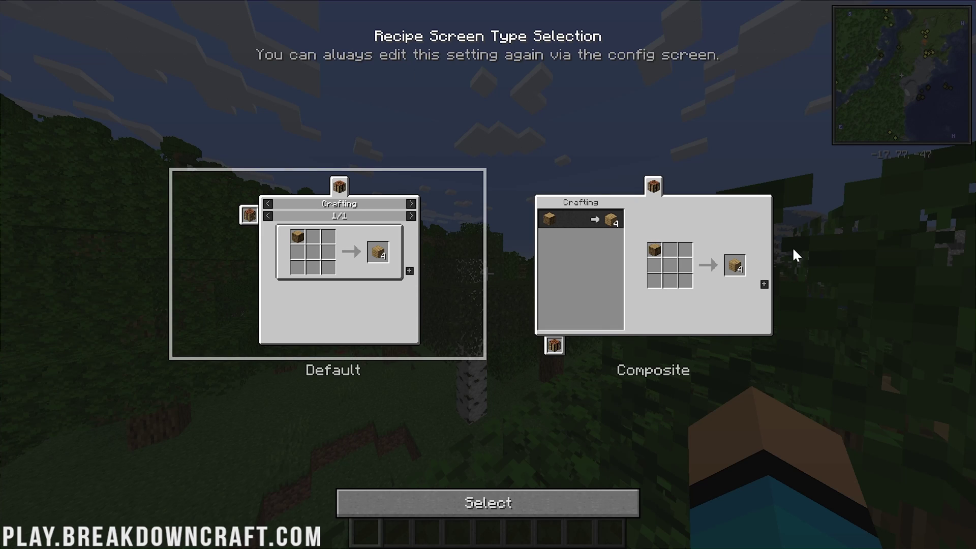
{"action": "left_click", "coordinate": [796, 255]}
{"action": "left_click", "coordinate": [349, 235]}
{"action": "left_click", "coordinate": [488, 494]}
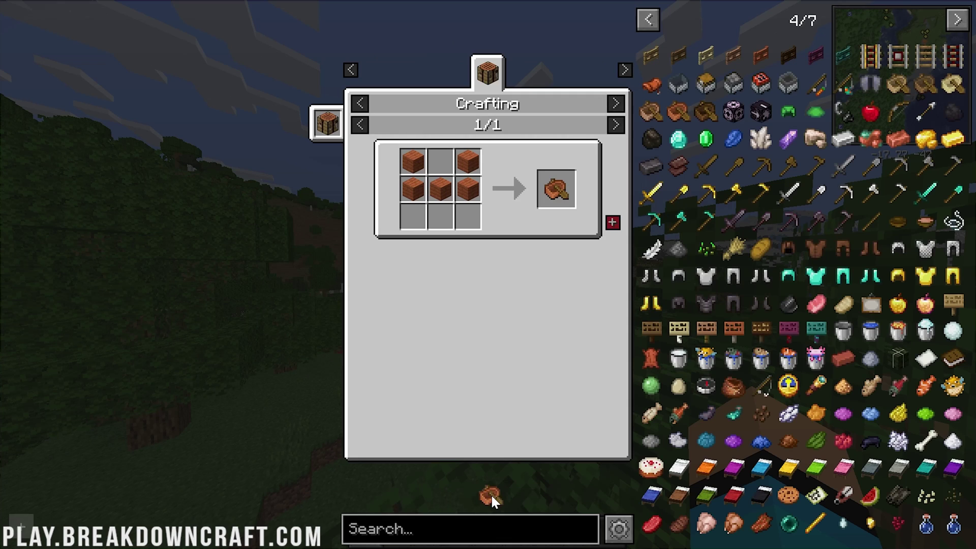
- View the recipes for the acacia planks ingredient and netherite scrap, then return to the game world
{"action": "left_click", "coordinate": [465, 194]}
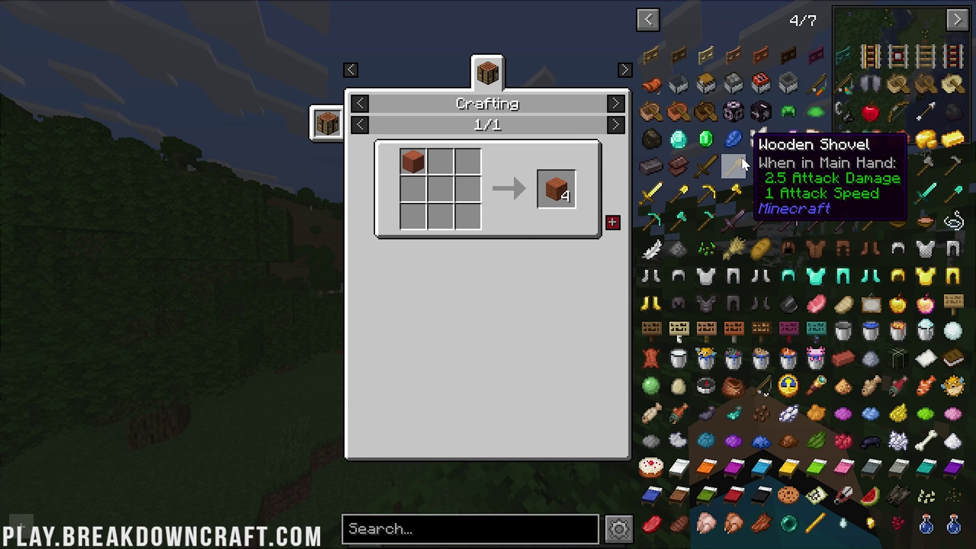
{"action": "left_click", "coordinate": [679, 174]}
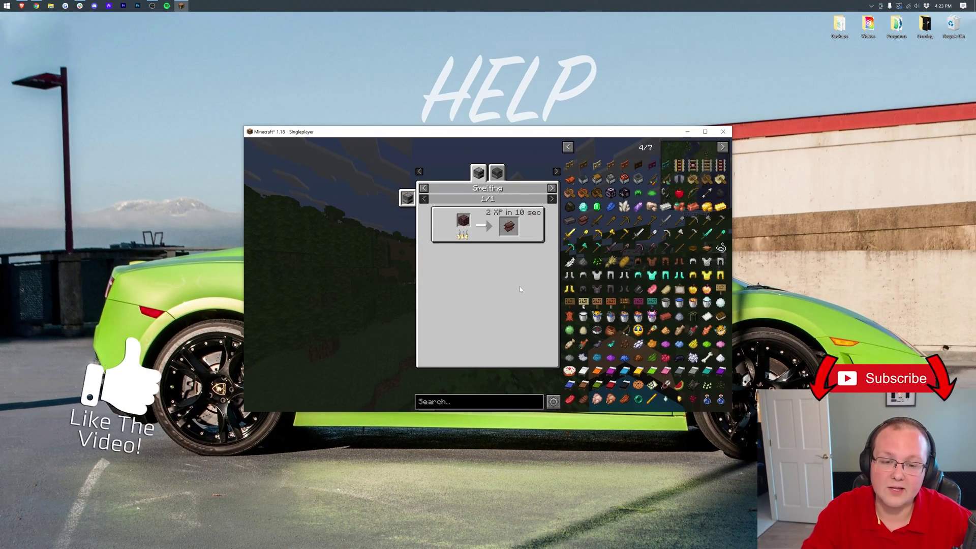
{"action": "key", "text": "Escape"}
{"action": "key", "text": "Escape"}
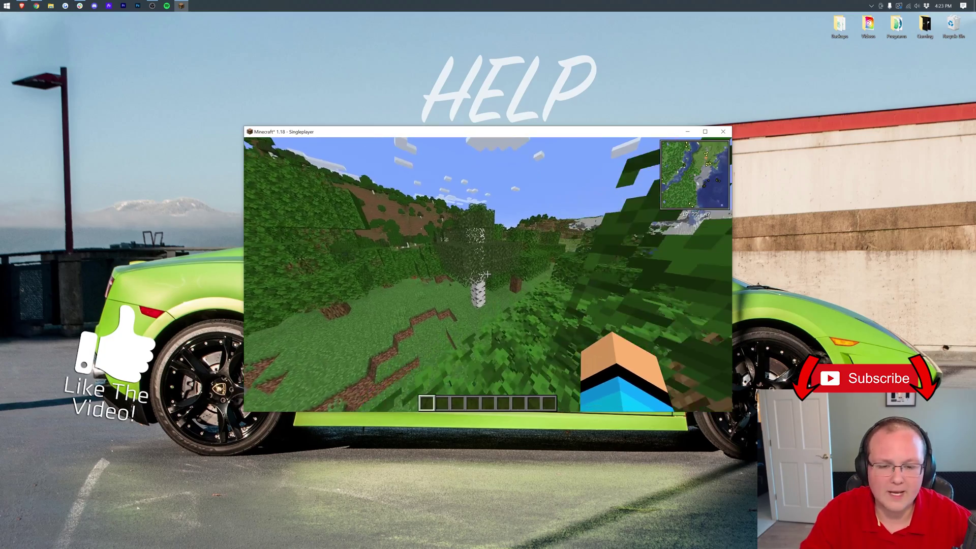
- Explore the grassy forest edge and the neighbouring stone area on foot
{"action": "key", "text": "w"}
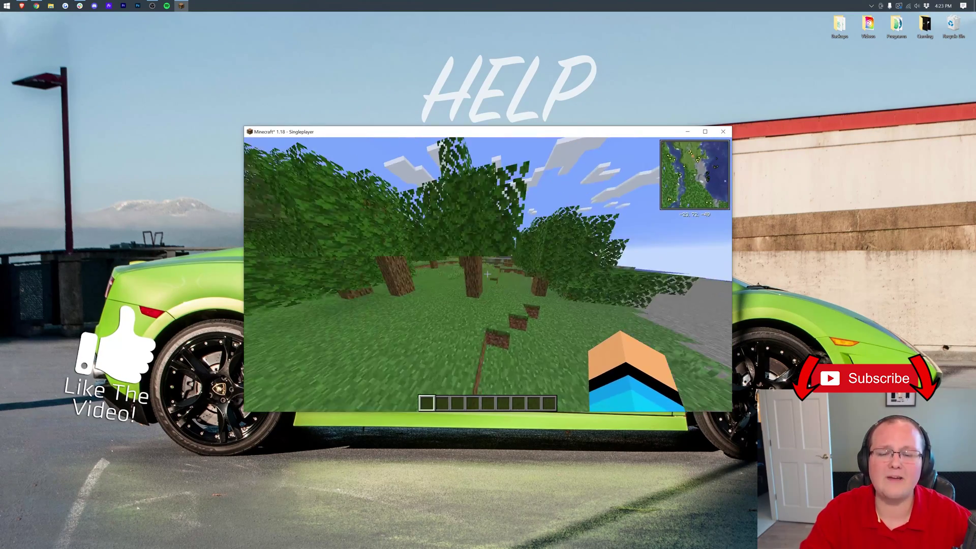
{"action": "key", "text": "w"}
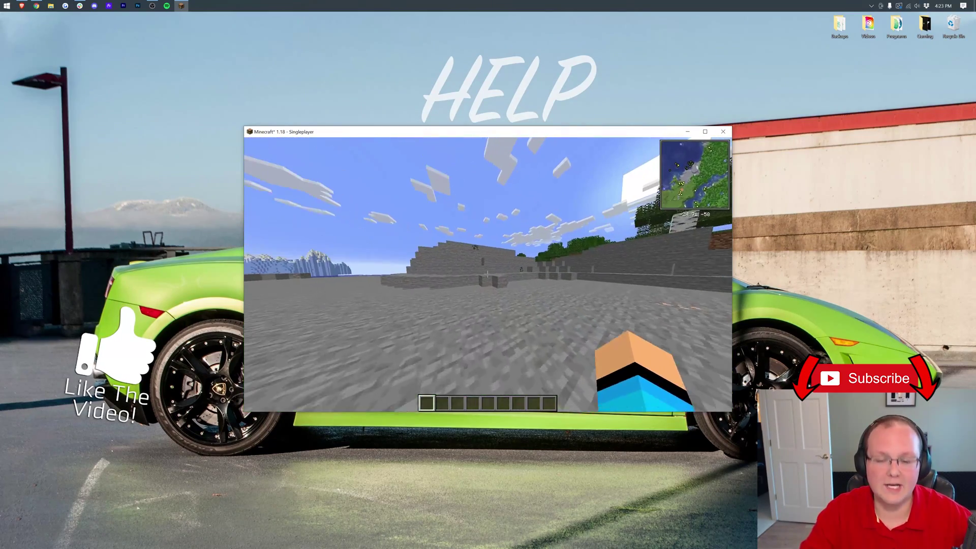
{"action": "key", "text": "w"}
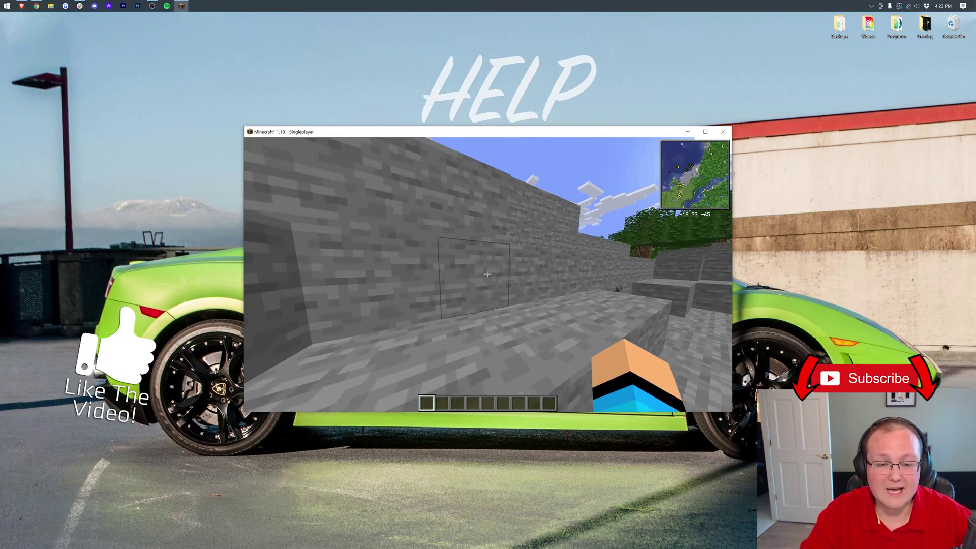
{"action": "key", "text": "w"}
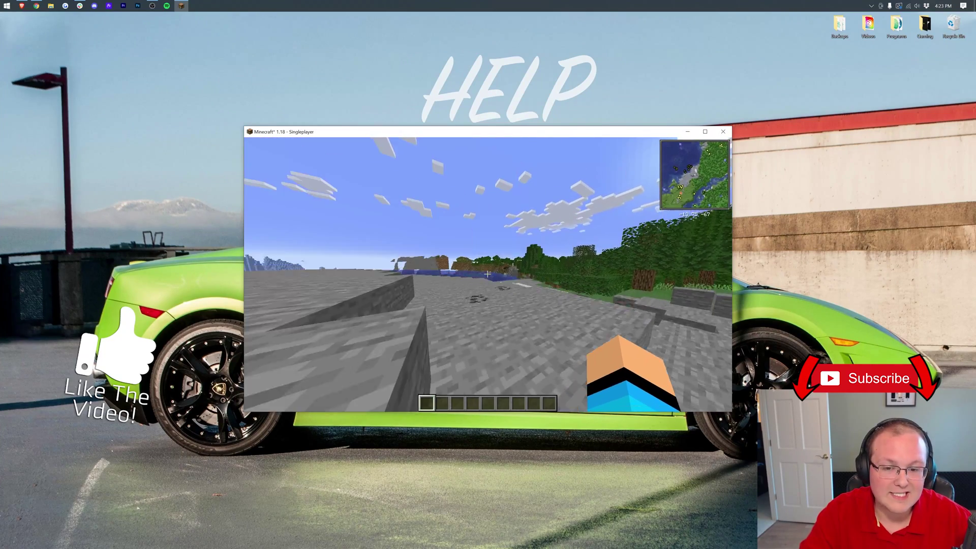
{"action": "key", "text": "w"}
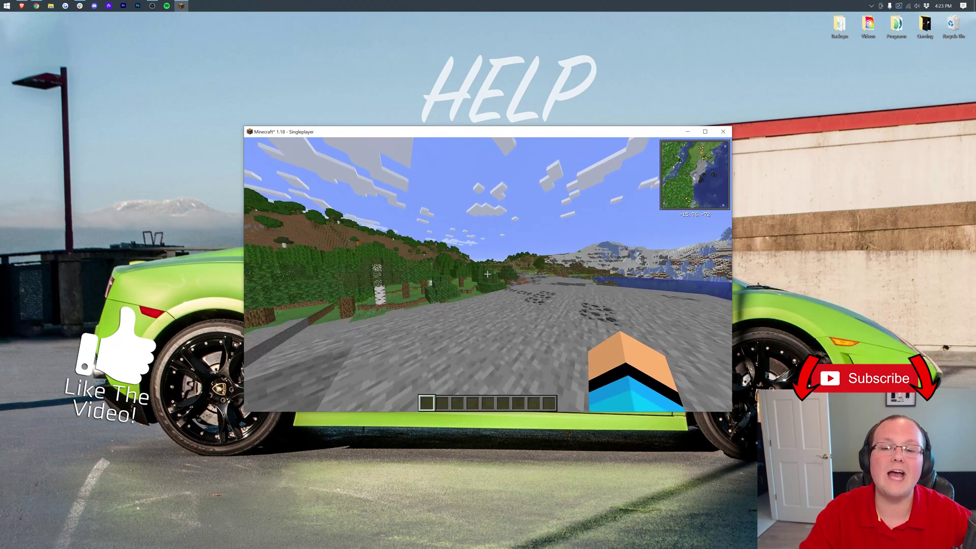
{"action": "key", "text": "w"}
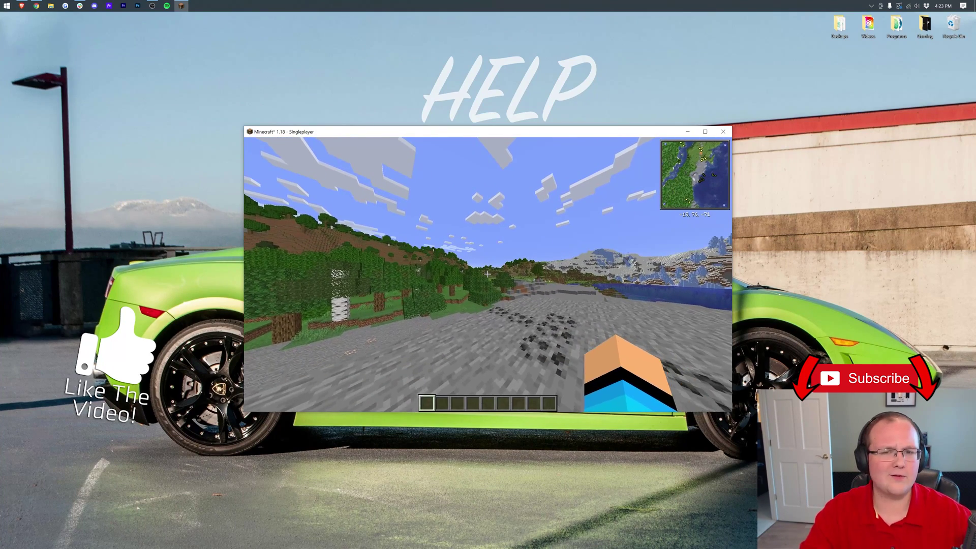